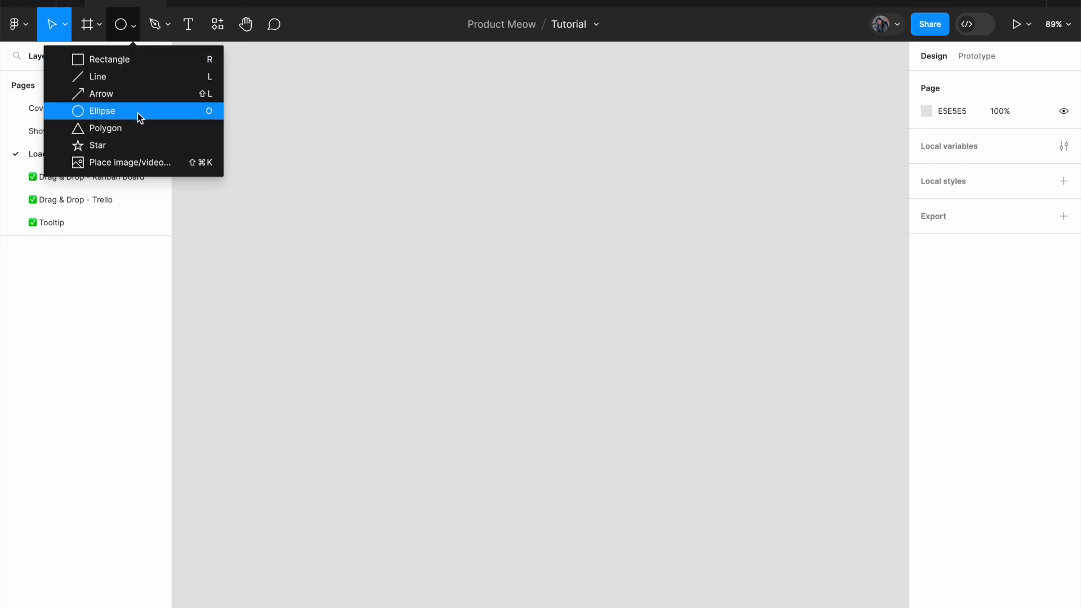
Place a 100 × 100 ellipse on the empty canvas and fill it with colour 4067F1.
click(370, 174)
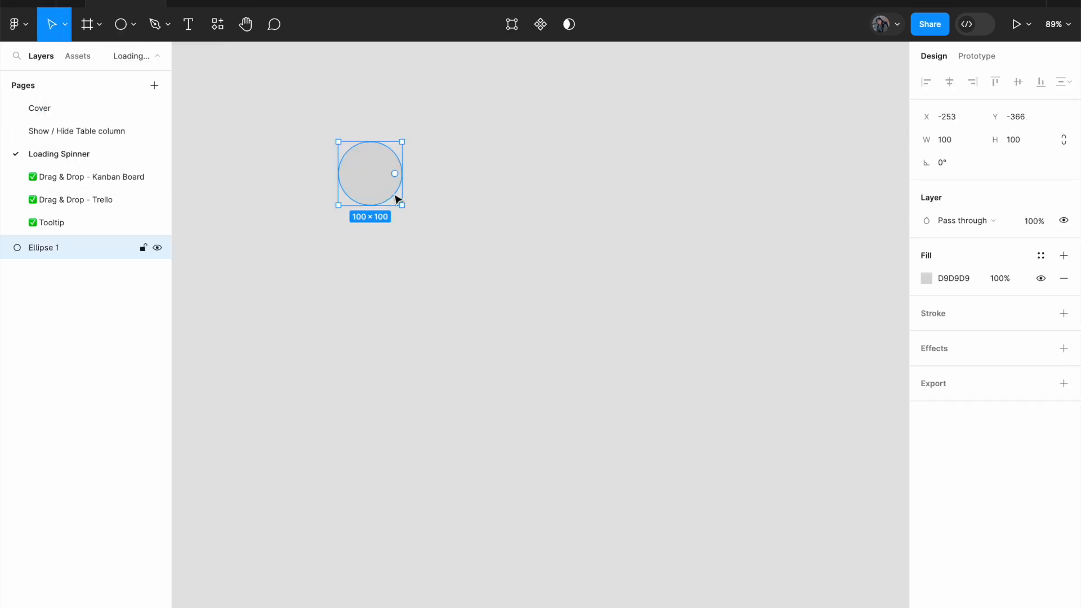
click(926, 279)
key(shift+2)
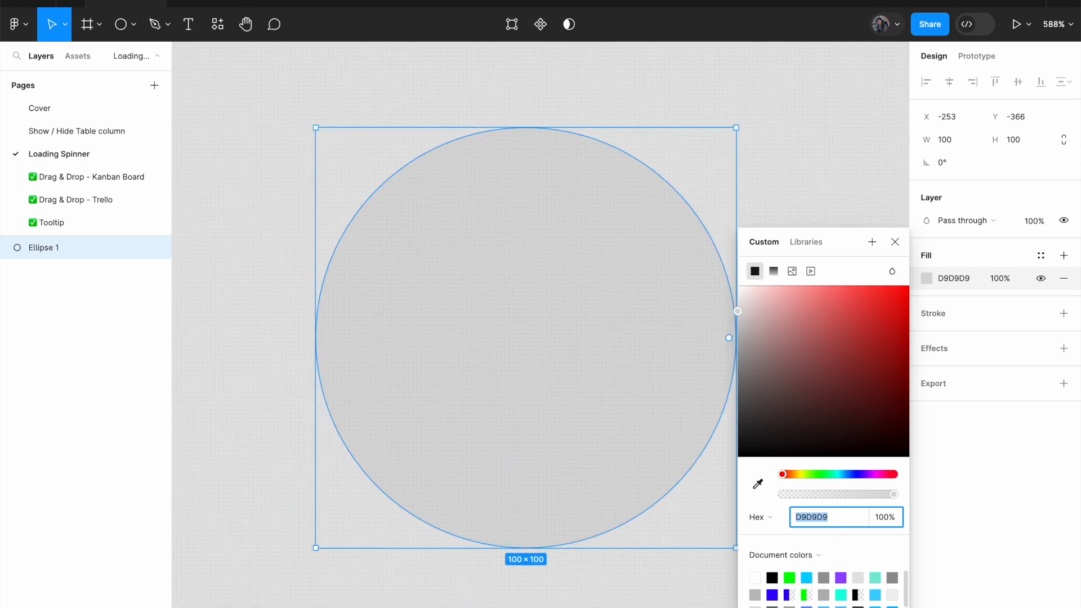
text(4067F1)
key(Return)
scroll(608, 472, down, 3)
scroll(608, 472, right, 5)
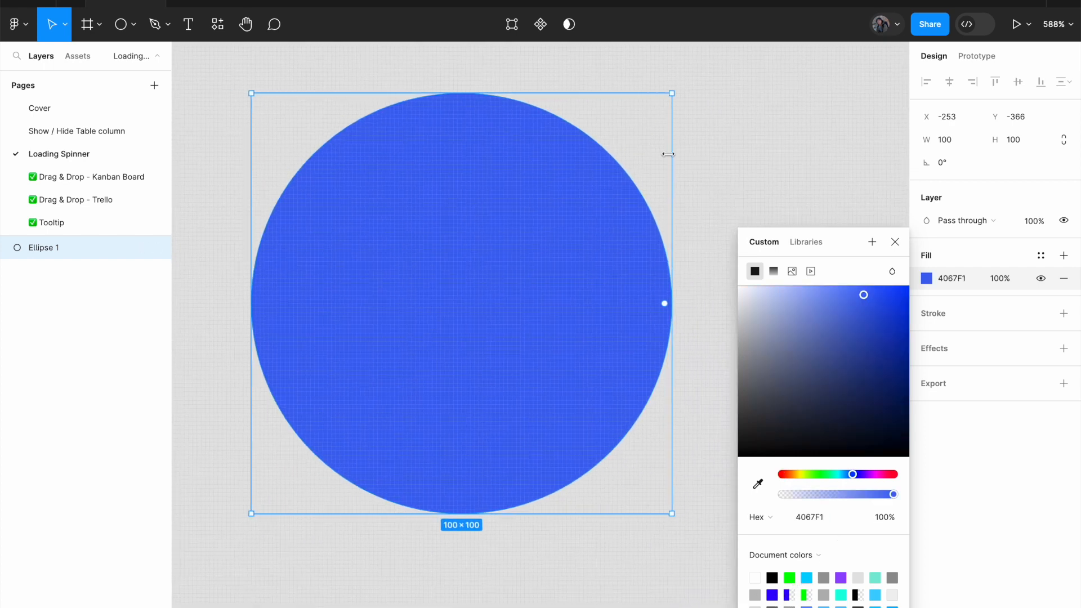
click(755, 179)
click(562, 282)
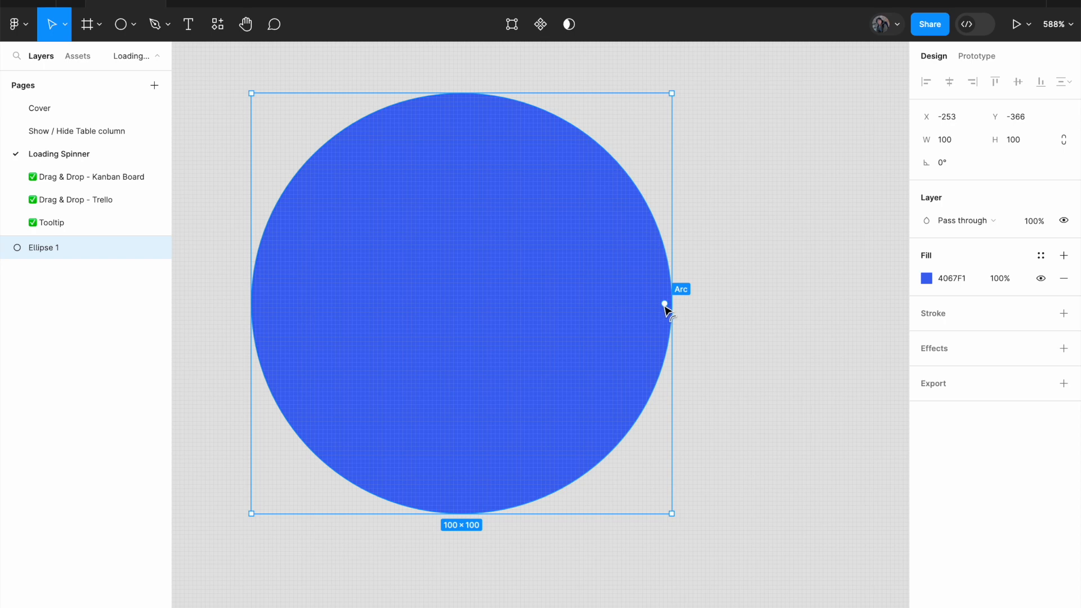
Cut the blue ellipse into a ring segment with a 75% arc sweep and an inner ratio of about 66%.
drag(665, 304, 463, 191)
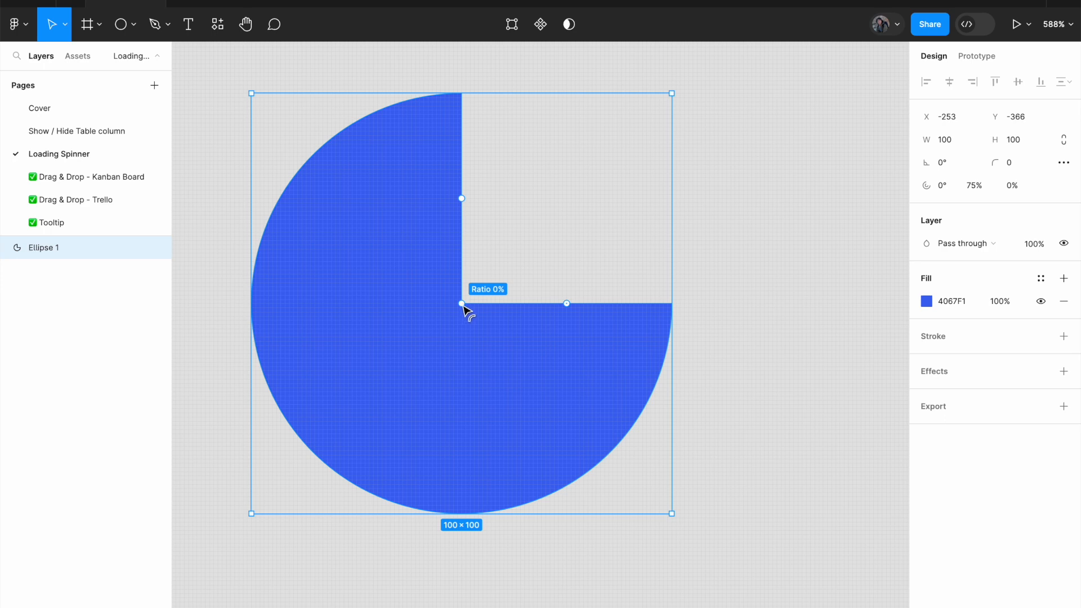
drag(462, 304, 324, 313)
click(744, 277)
click(651, 326)
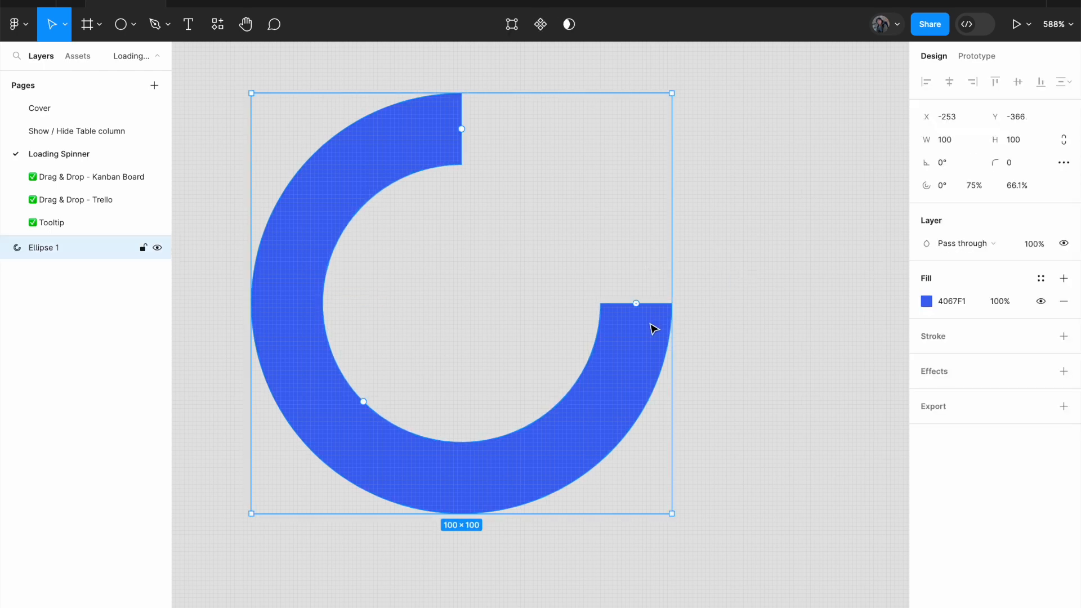
Rename the ring's ellipse layer as Circle.
scroll(651, 329, down, 3)
click(706, 340)
click(642, 338)
double_click(53, 248)
text(Ca)
key(Return)
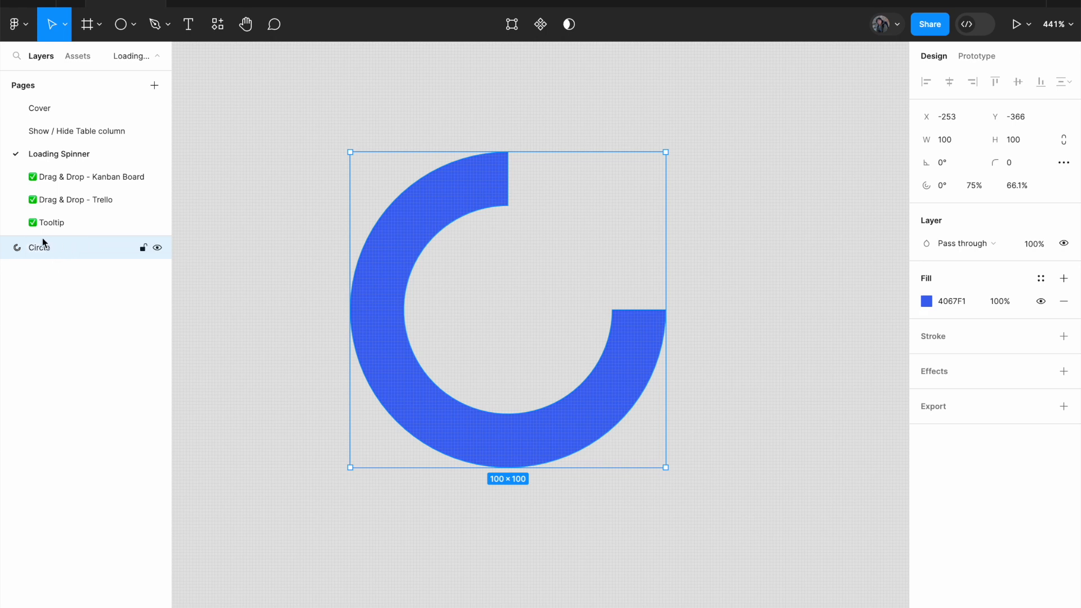
click(756, 271)
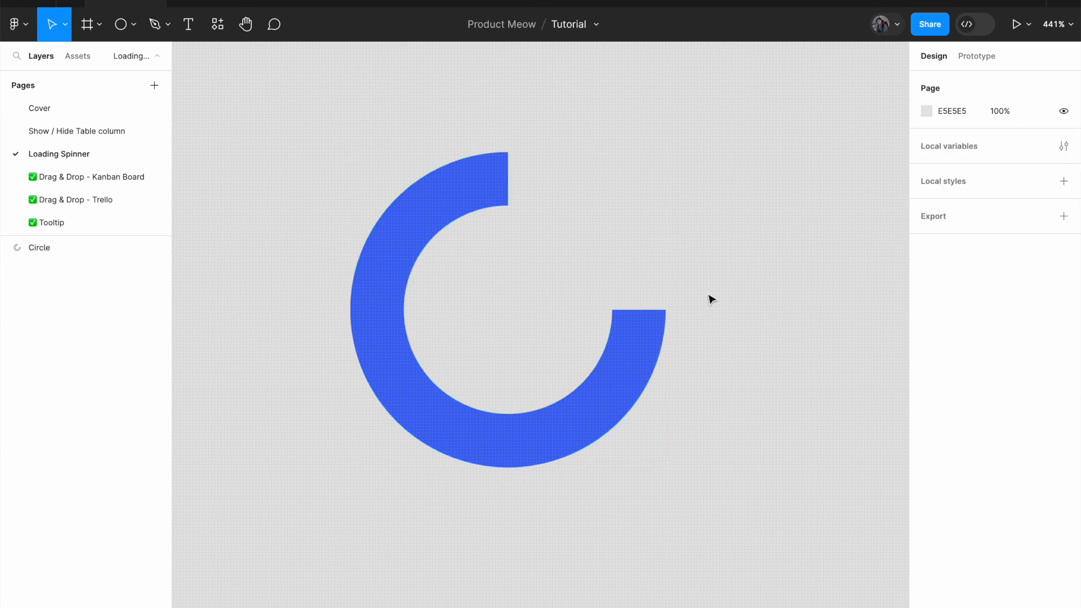
Convert the Circle ring into a component and add three more variants, making four in the set.
click(644, 354)
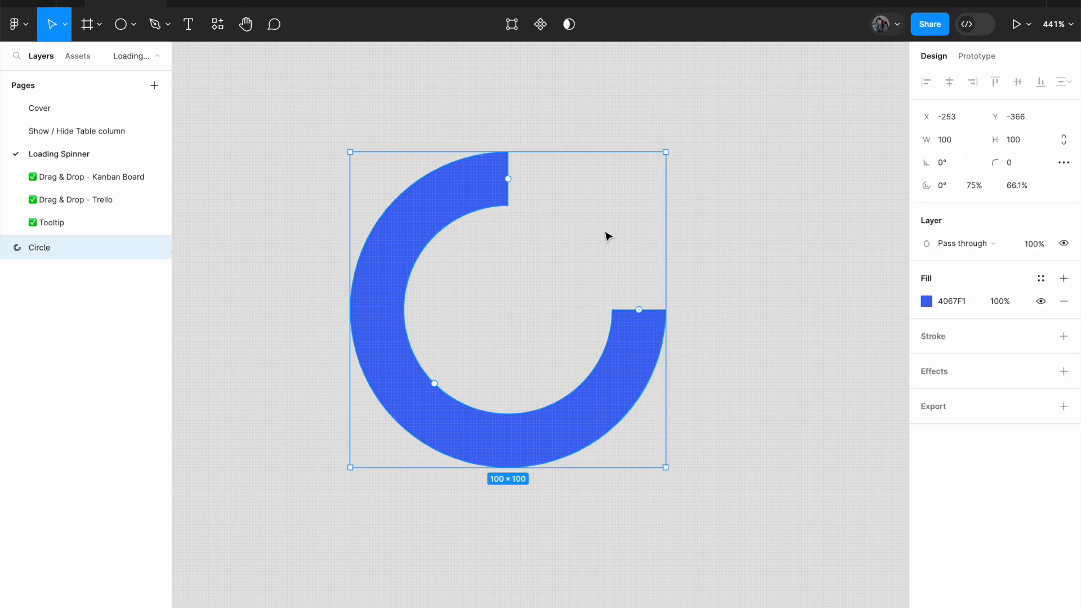
click(541, 28)
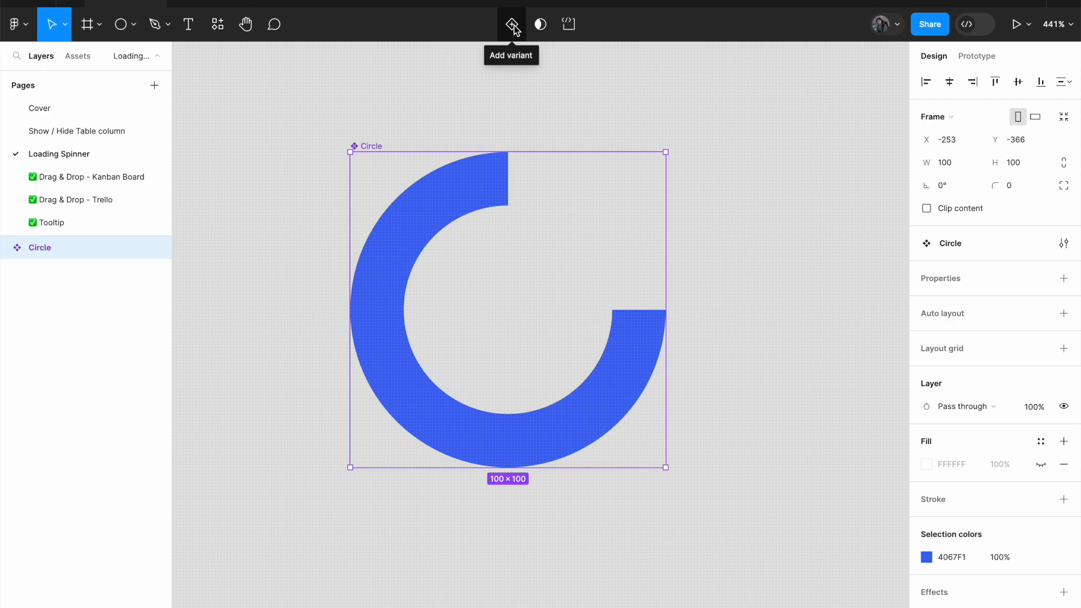
click(513, 28)
scroll(463, 277, down, 3)
scroll(463, 277, down, 5)
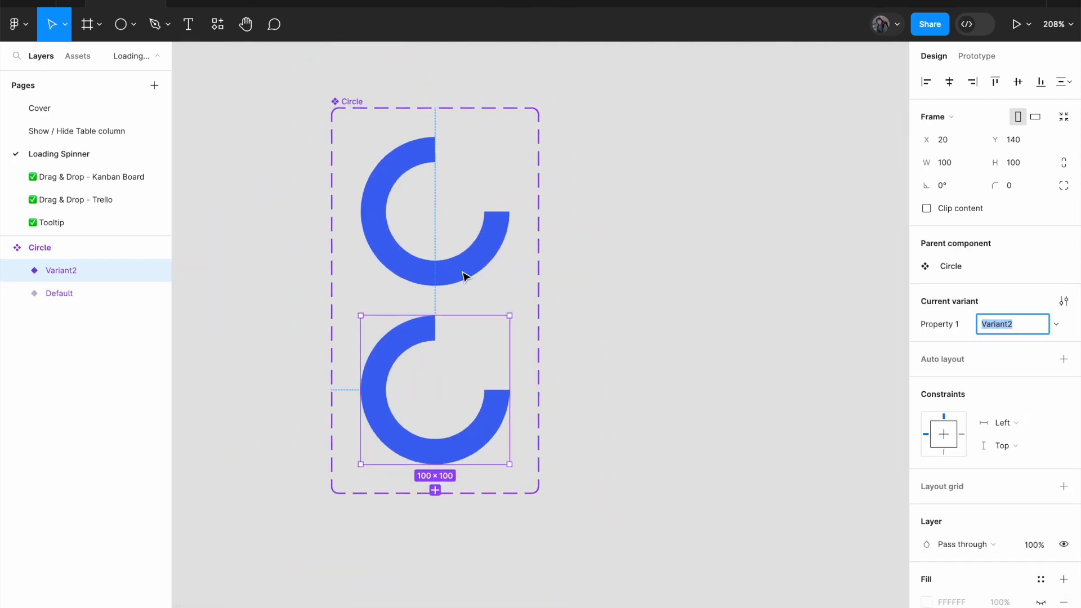
click(459, 463)
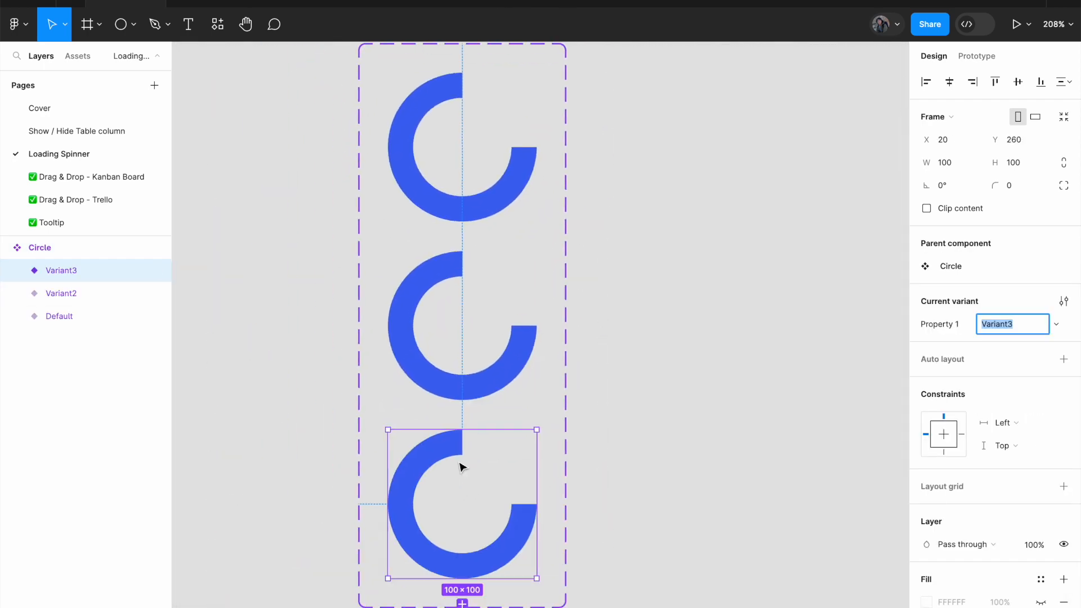
click(450, 561)
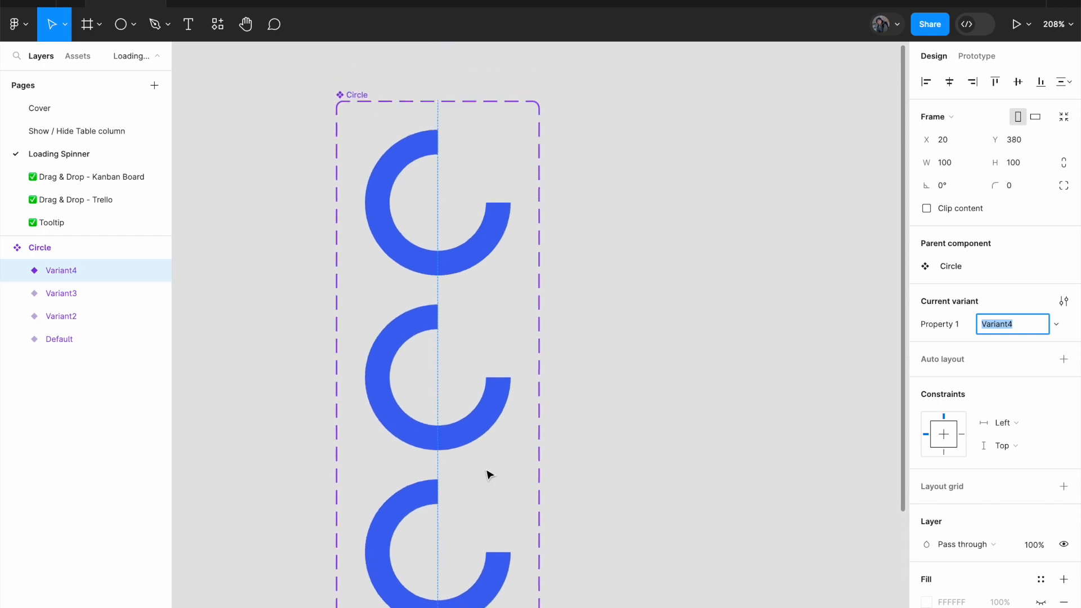
scroll(488, 475, down, 3)
Rename the Default variant of the Circle component set as Variant1.
click(494, 295)
scroll(498, 321, down, 4)
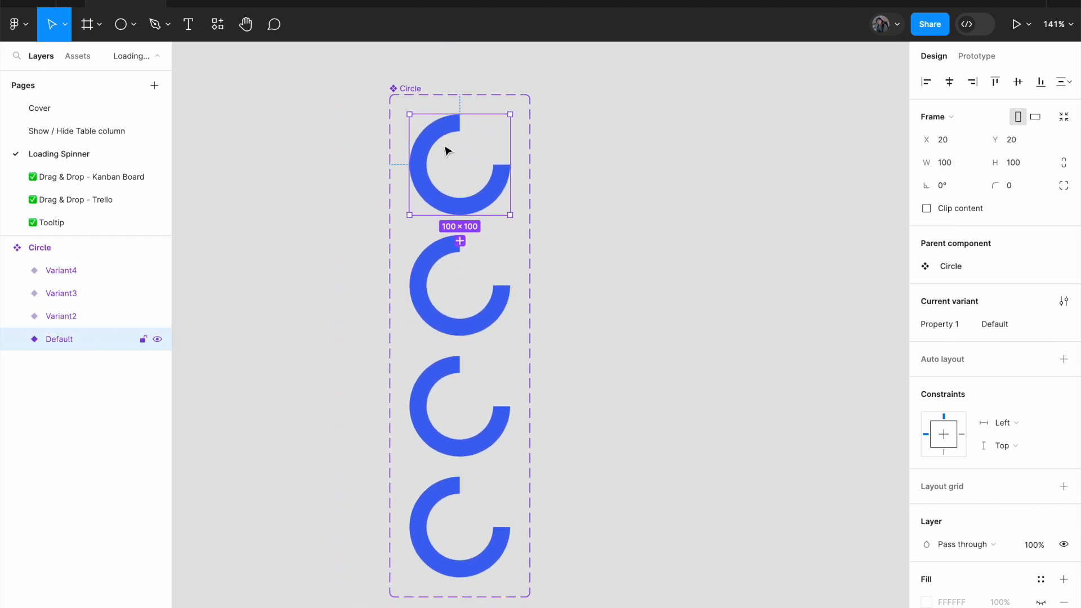
ctrl+scroll(458, 167, up, 5)
scroll(459, 169, up, 3)
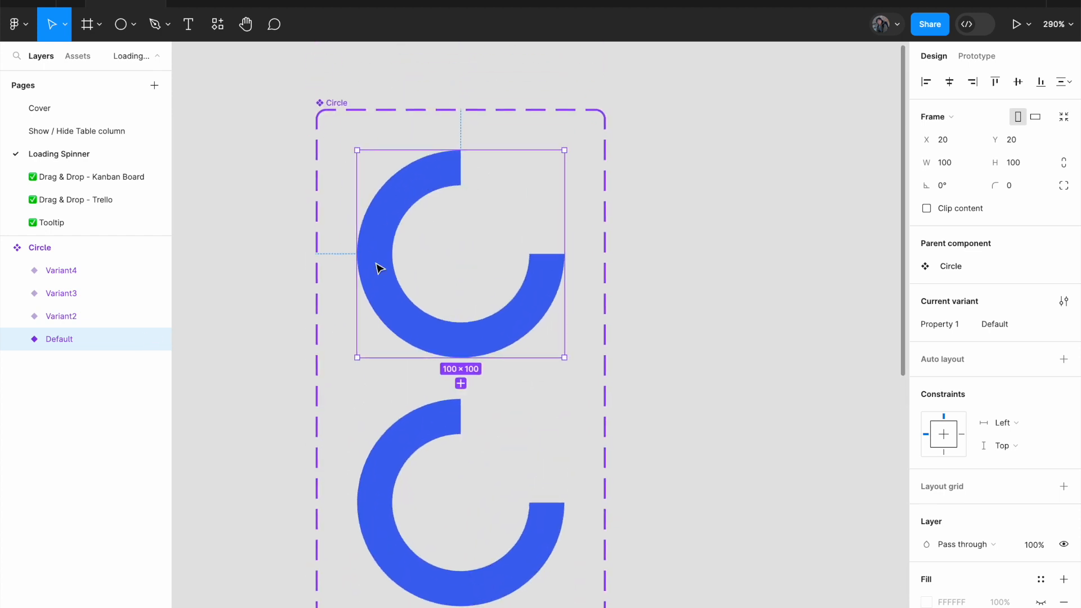
double_click(71, 341)
key(Right)
key(BackSpace)
key(BackSpace)
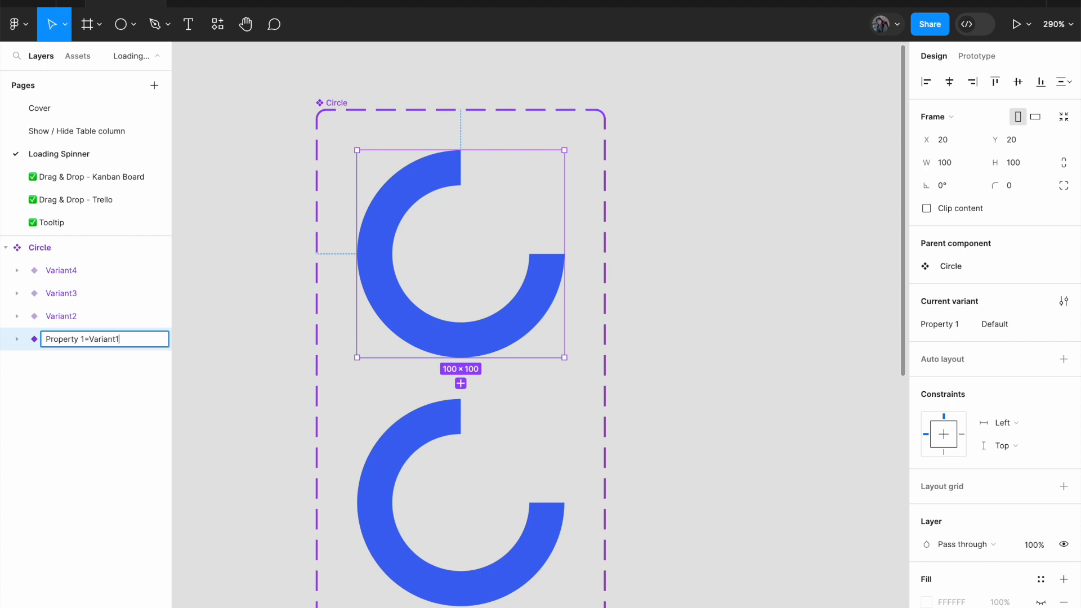
key(Return)
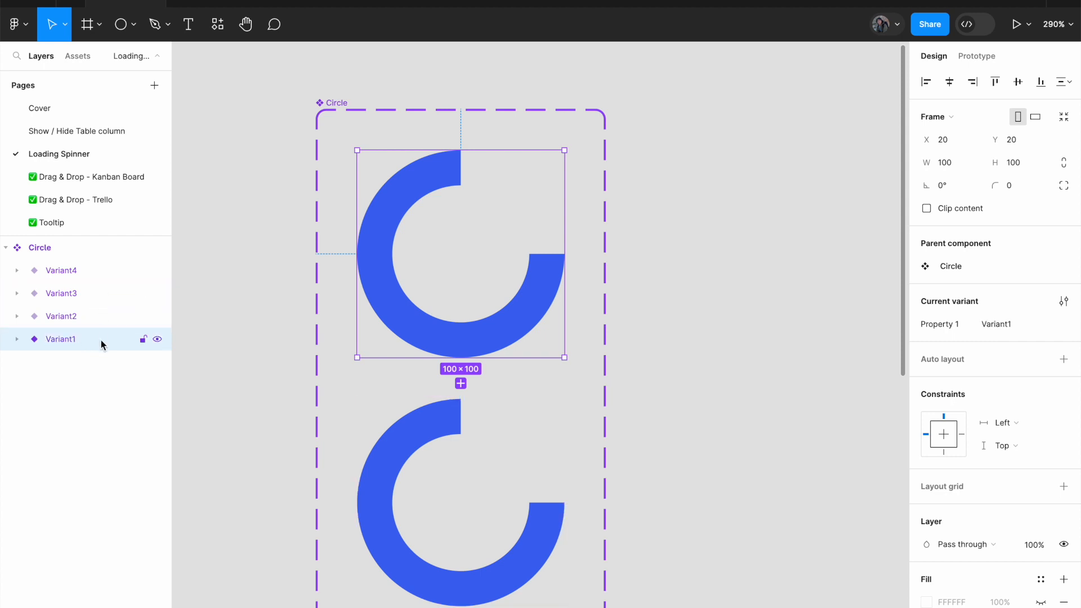
click(659, 219)
Set the rotation of the Circle shape inside Variant2 to 90 degrees.
scroll(660, 220, down, 3)
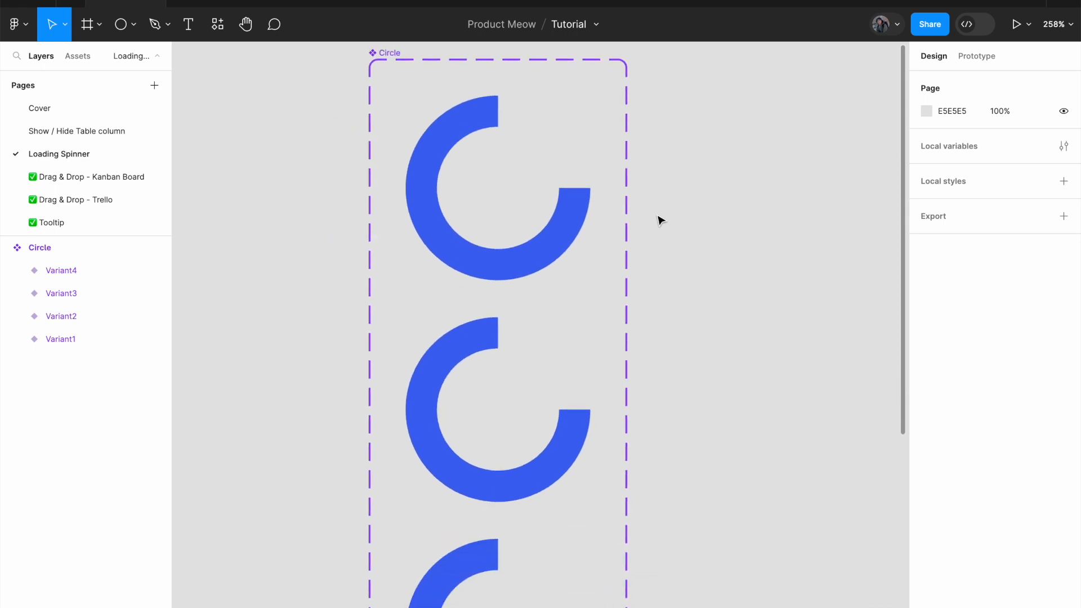
scroll(658, 219, up, 3)
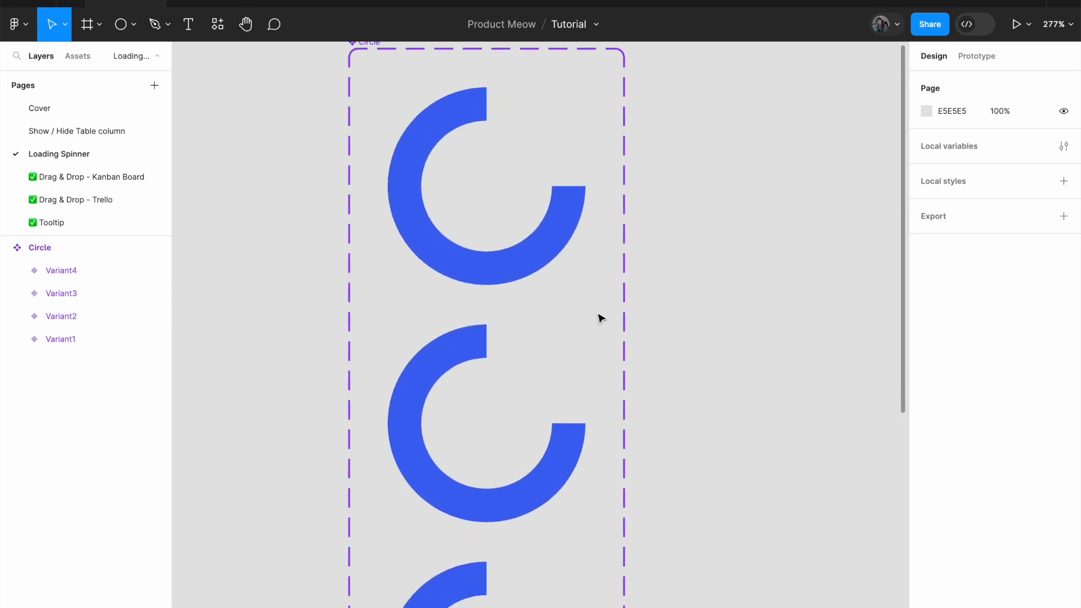
click(451, 380)
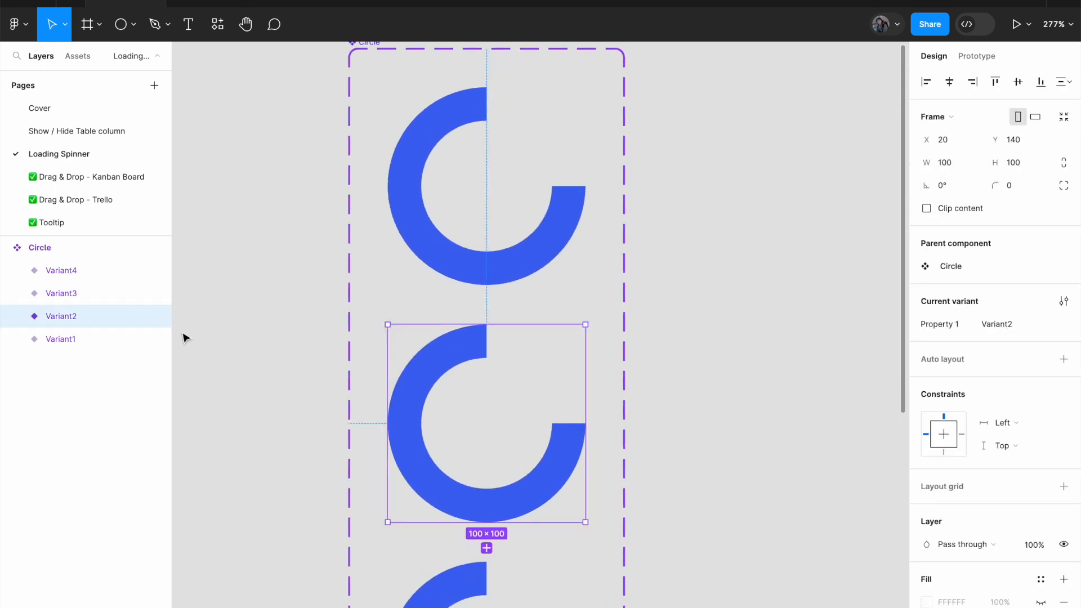
double_click(464, 358)
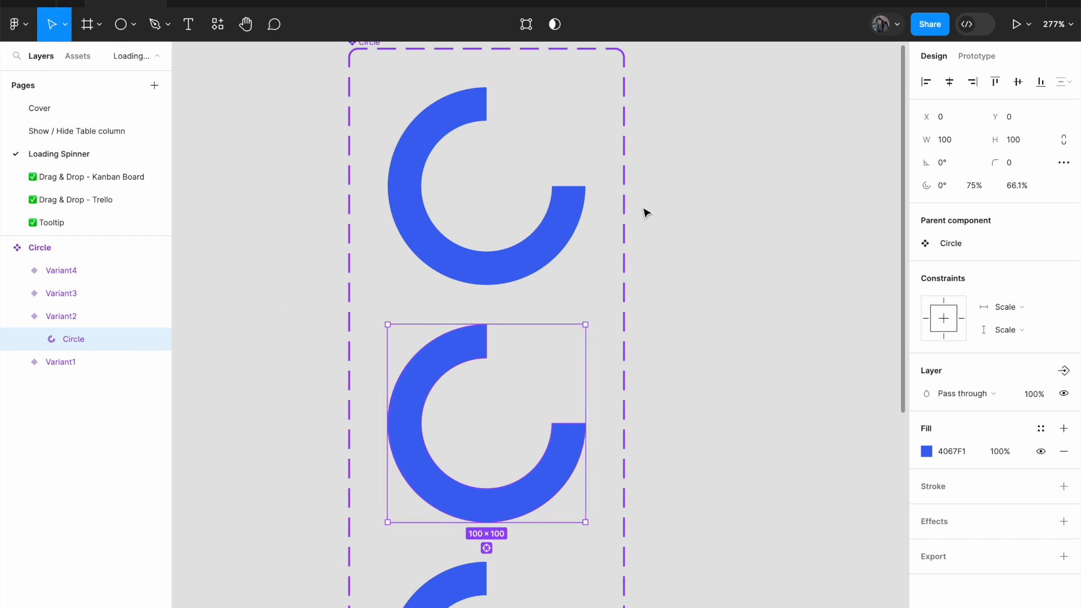
click(943, 164)
text(90)
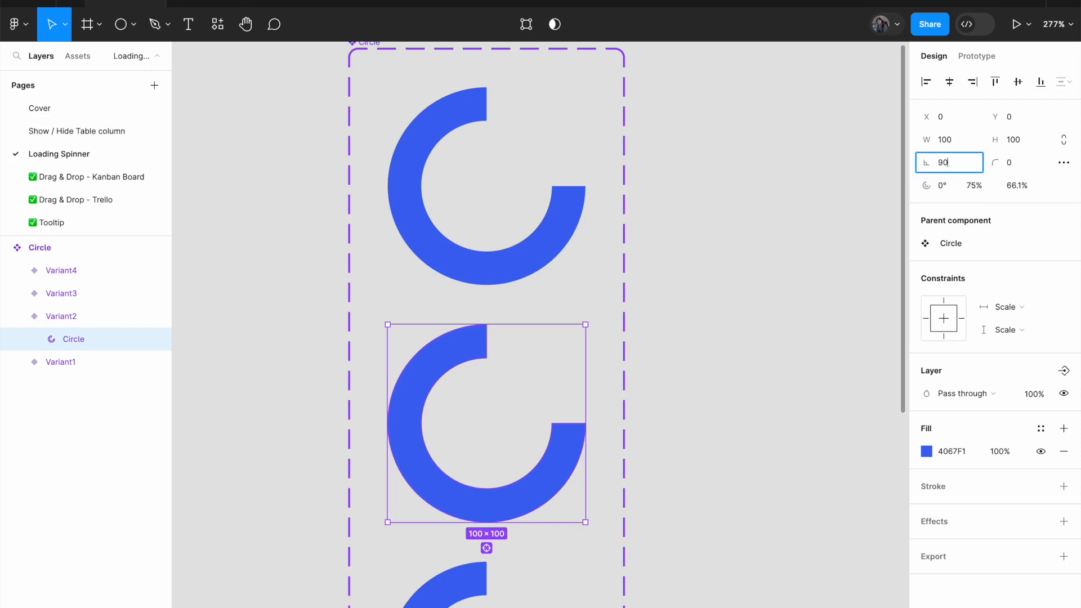
key(Return)
Set the rotation of the Circle shape inside Variant3 to 90*2 degrees.
scroll(706, 389, down, 3)
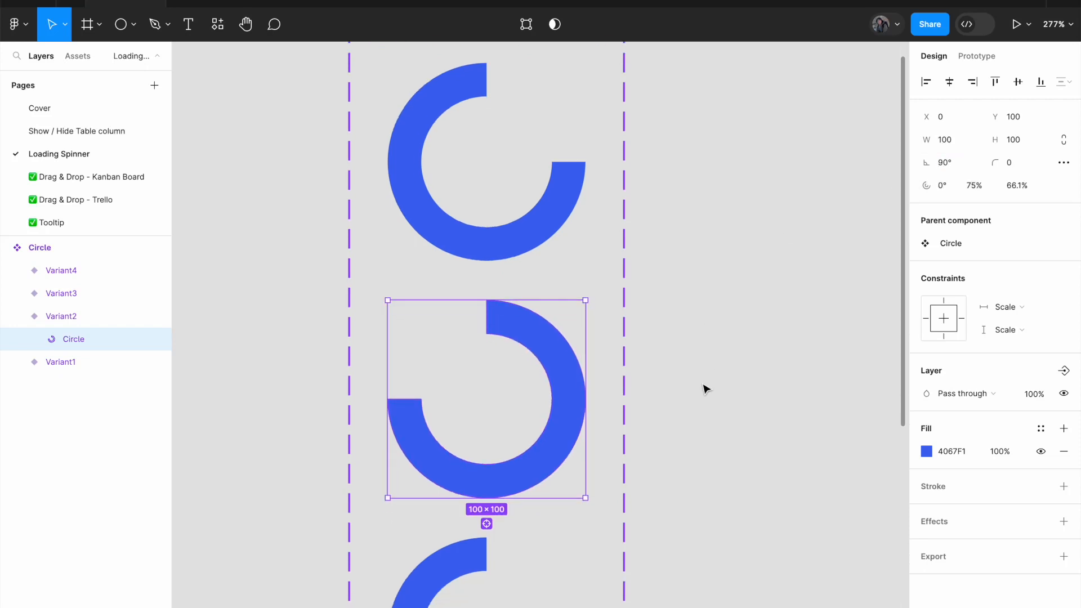
scroll(693, 388, down, 2)
click(463, 362)
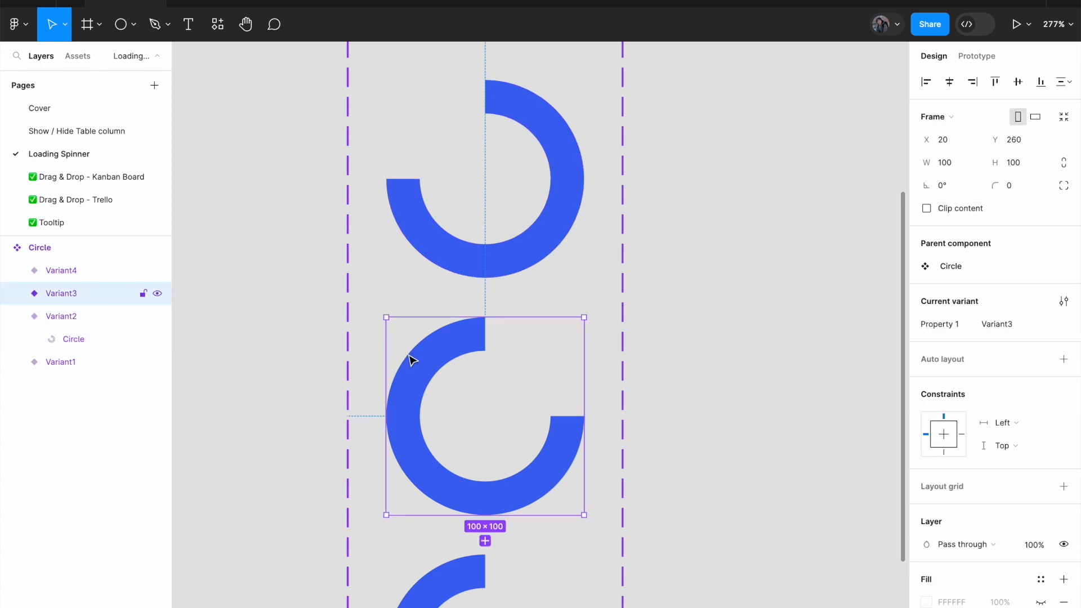
click(17, 293)
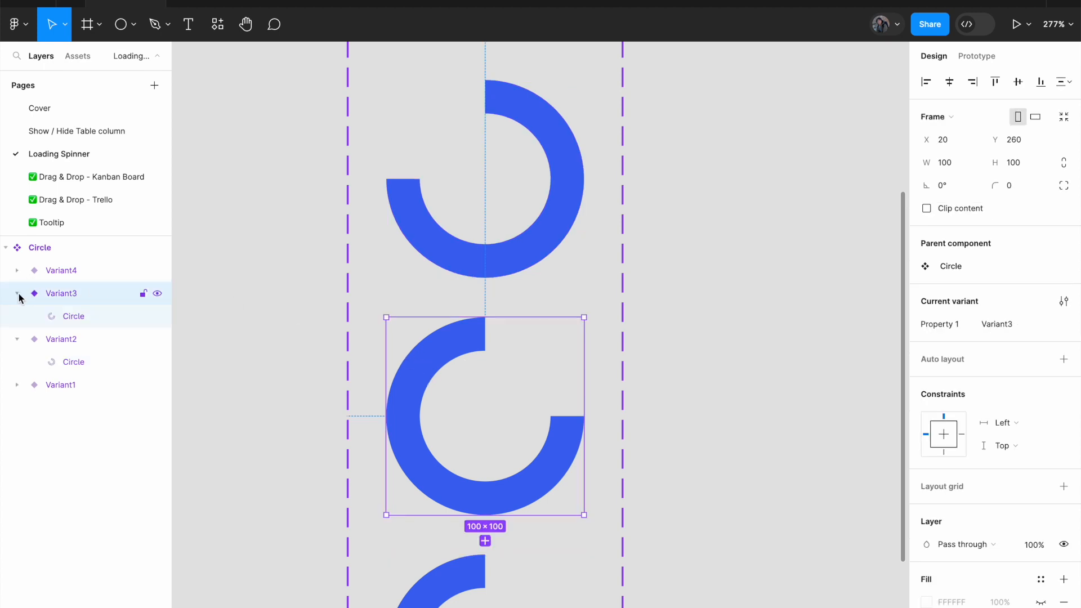
click(77, 319)
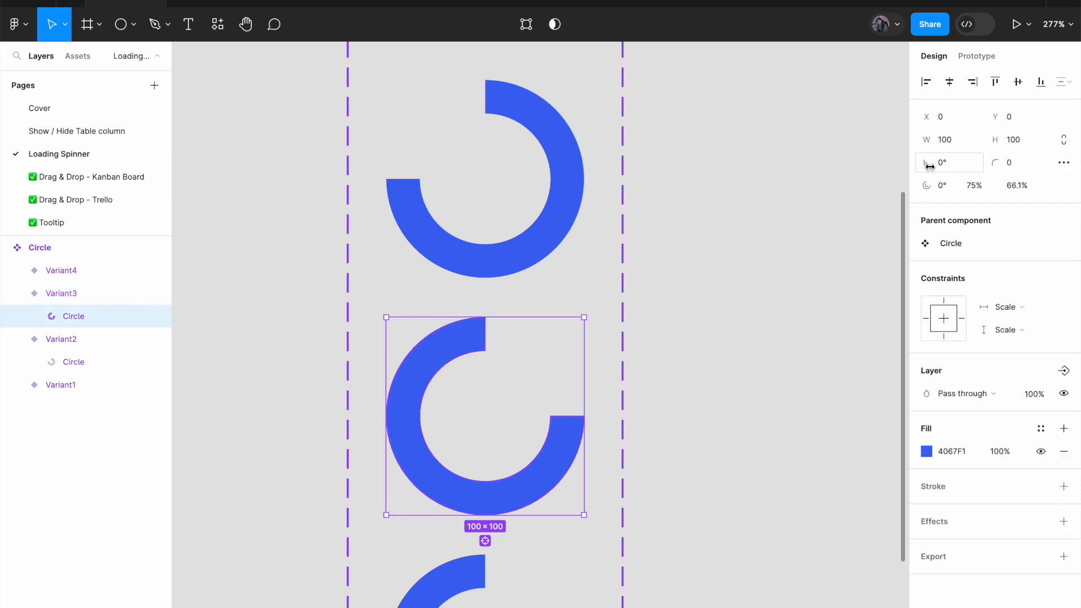
click(946, 166)
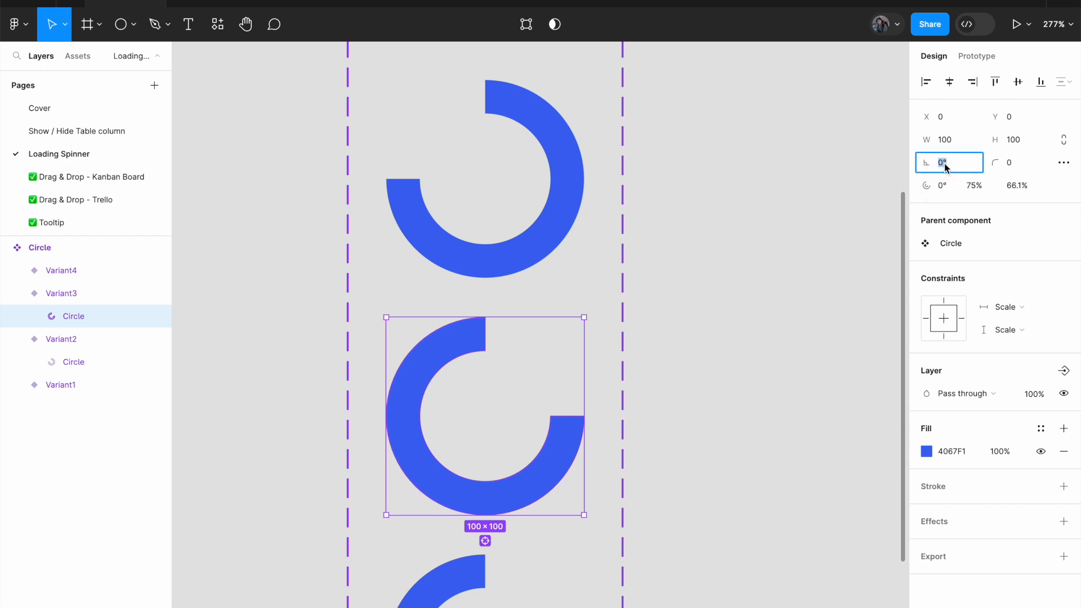
text(90*2)
key(Return)
Set the rotation of the Circle shape inside Variant4 to 90*3 degrees.
scroll(785, 331, down, 5)
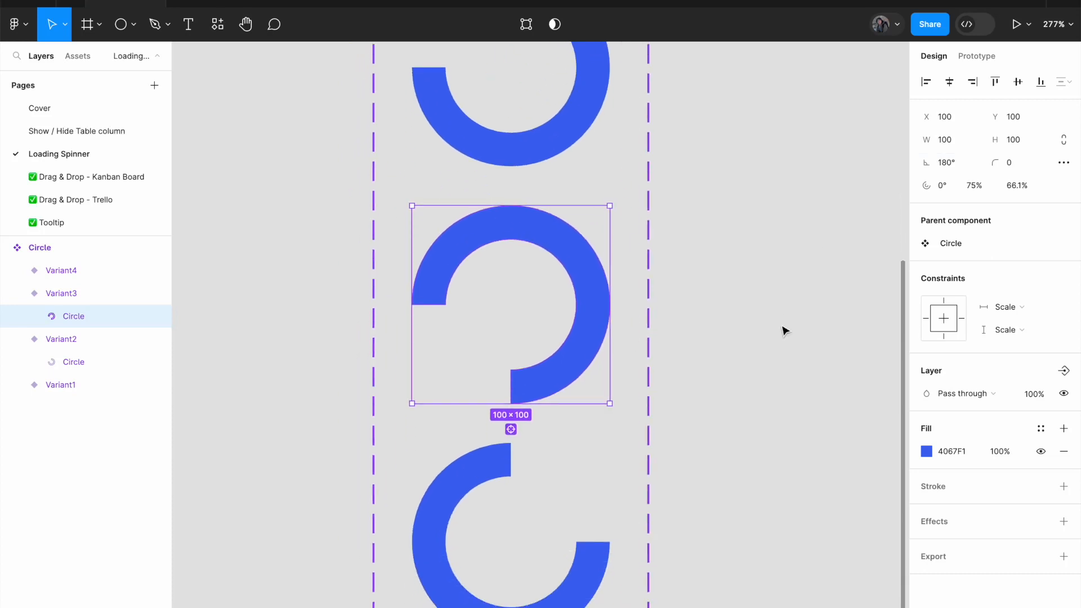
click(454, 386)
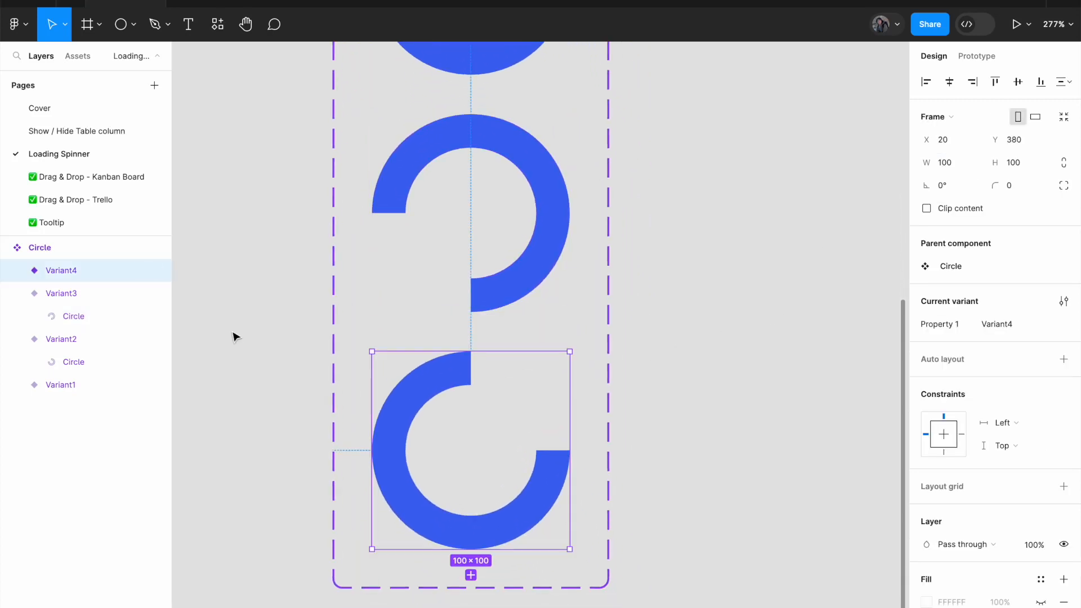
click(17, 272)
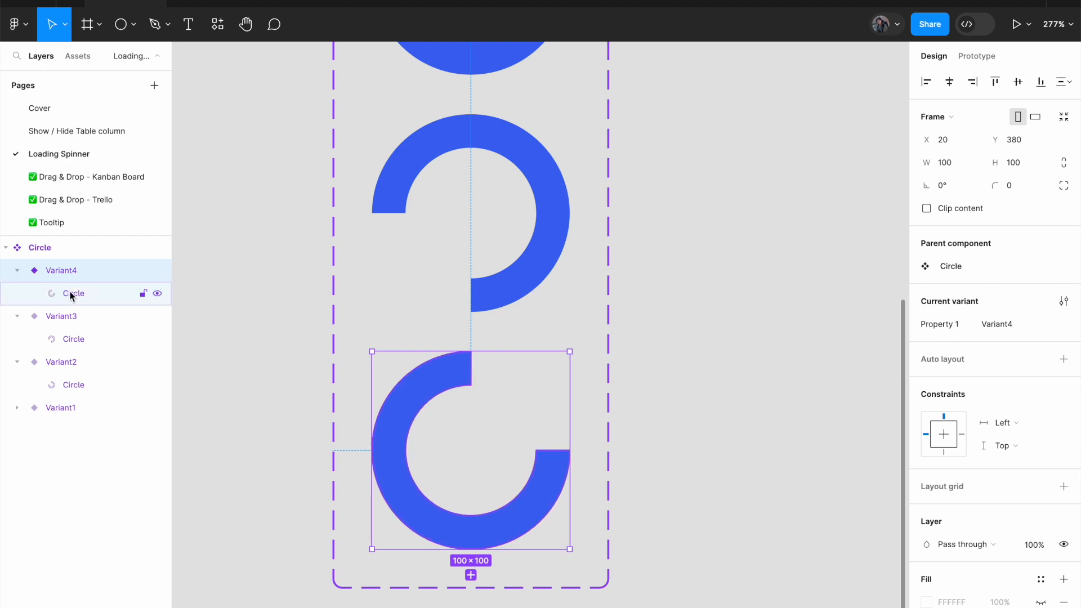
click(73, 294)
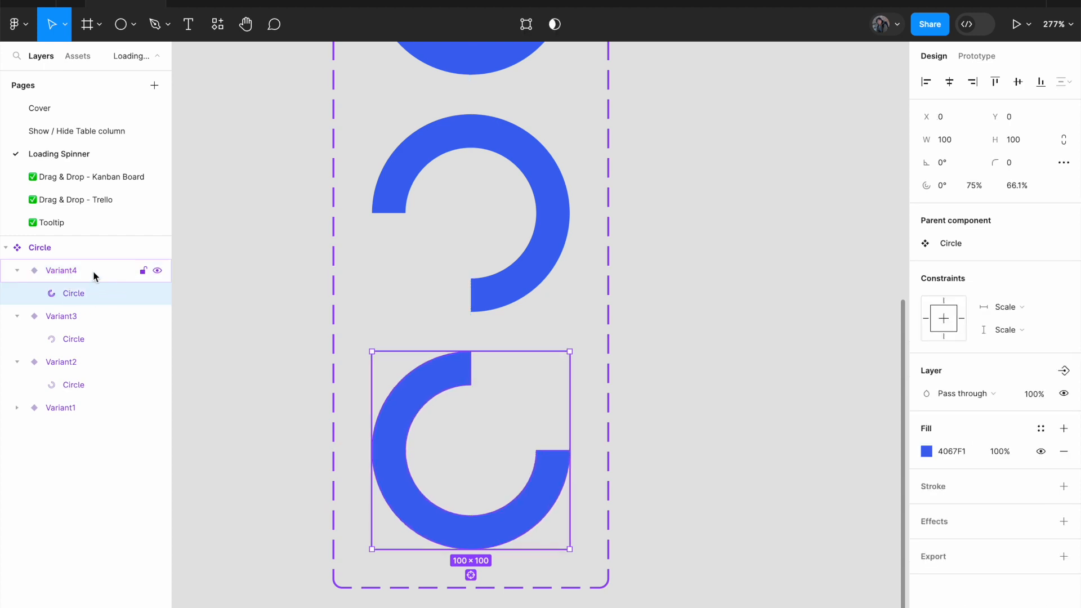
click(946, 164)
double_click(946, 165)
text(9)
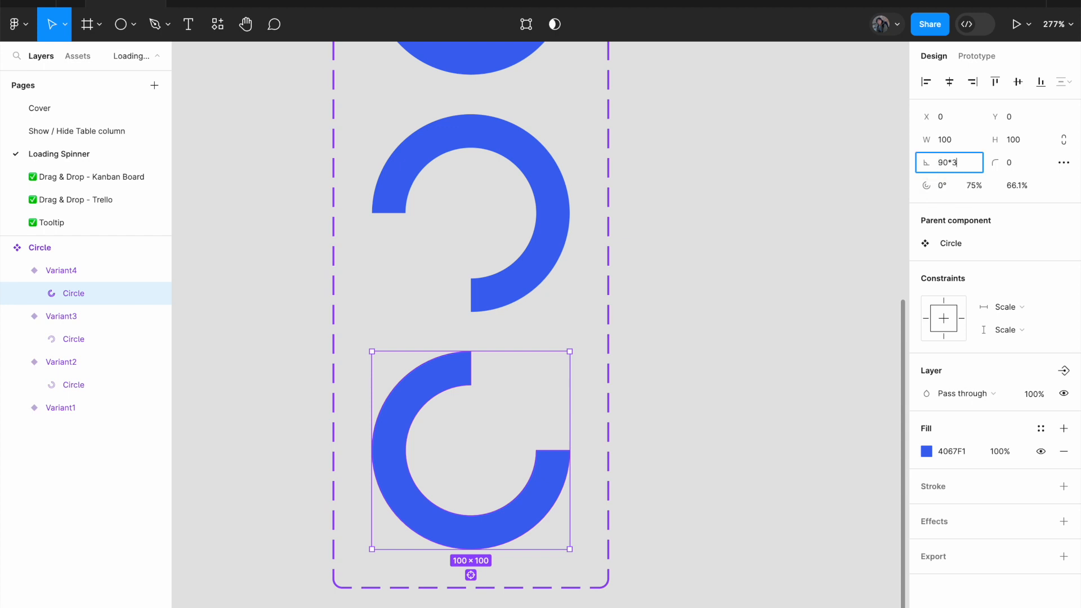
text(0*3)
key(Return)
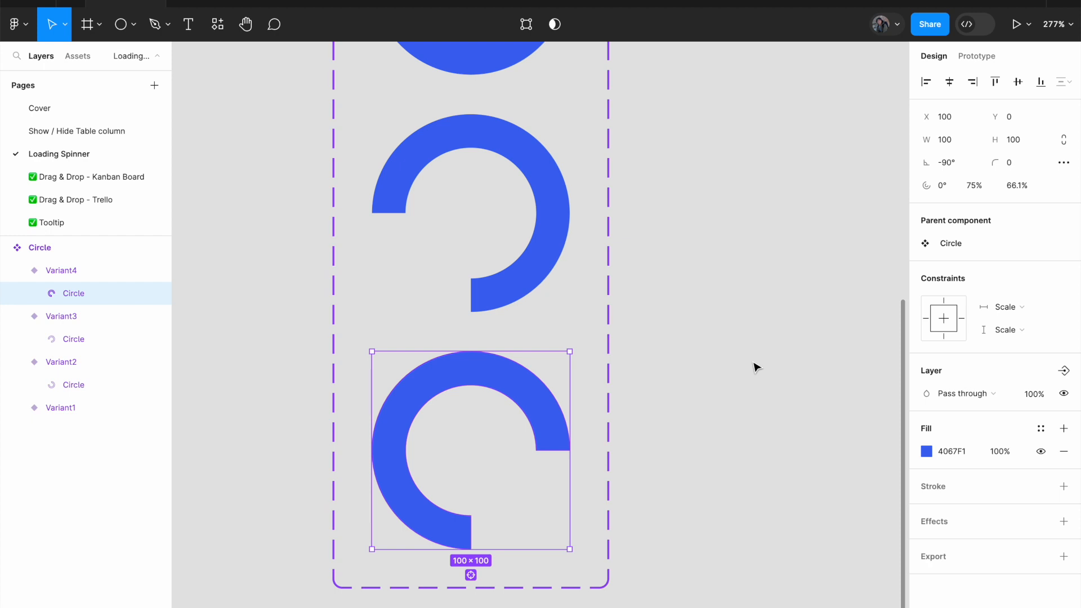
click(754, 367)
Check the rotation value of the Circle shape inside Variant4 and review all four variants of the Circle component set.
scroll(753, 366, down, 2)
scroll(611, 287, up, 1)
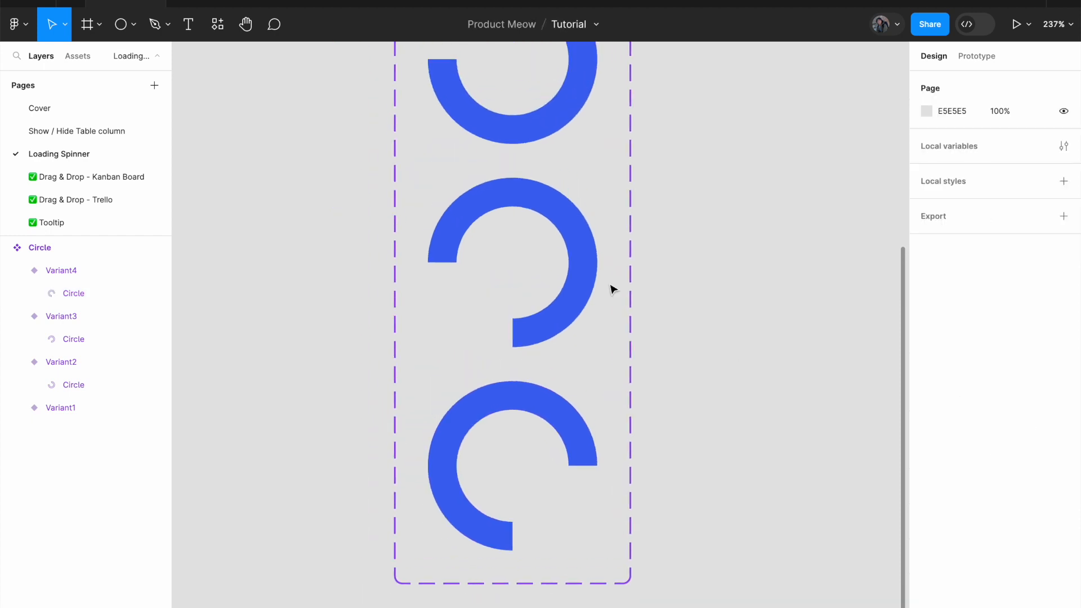
click(576, 328)
click(577, 428)
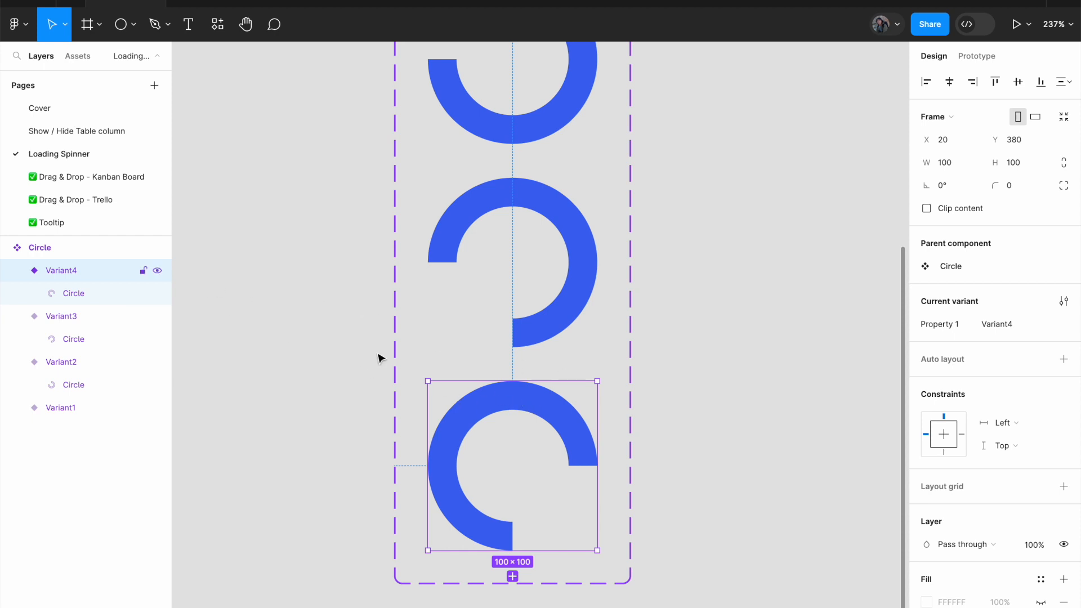
click(83, 297)
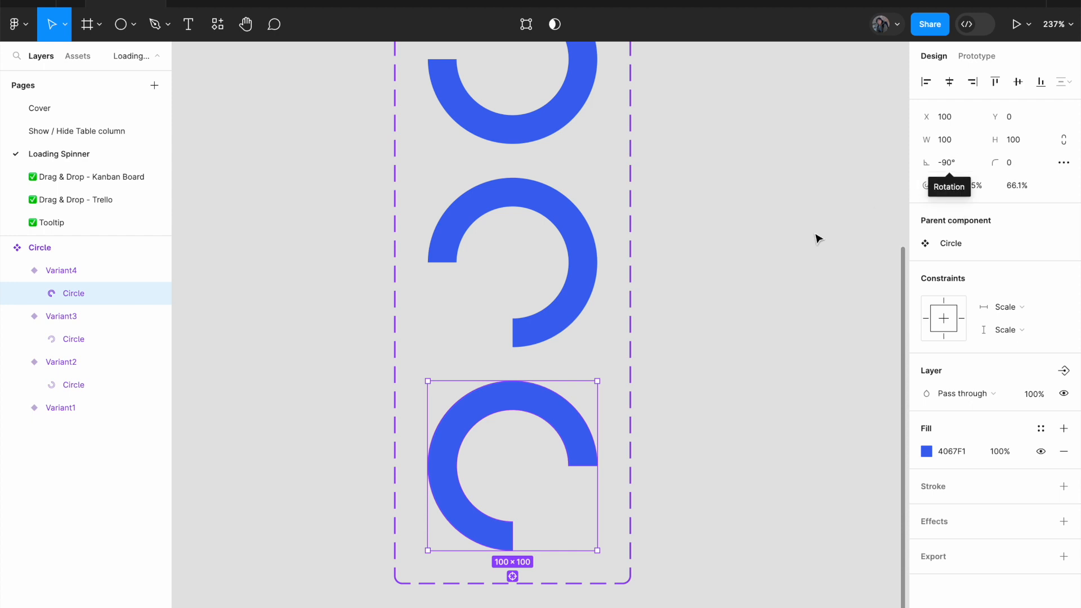
click(786, 265)
scroll(787, 265, down, 3)
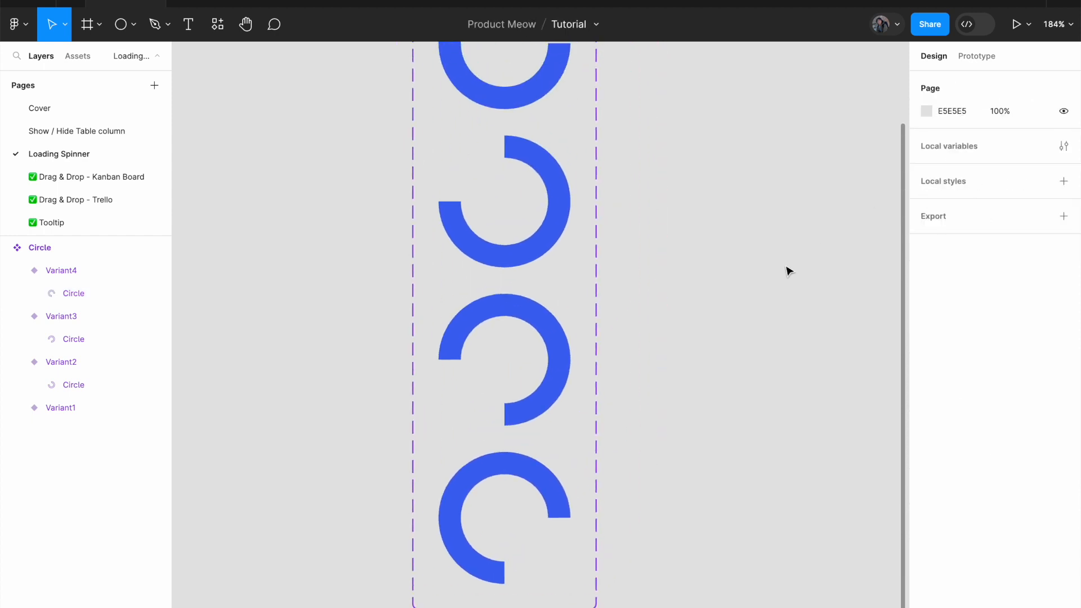
scroll(723, 242, down, 3)
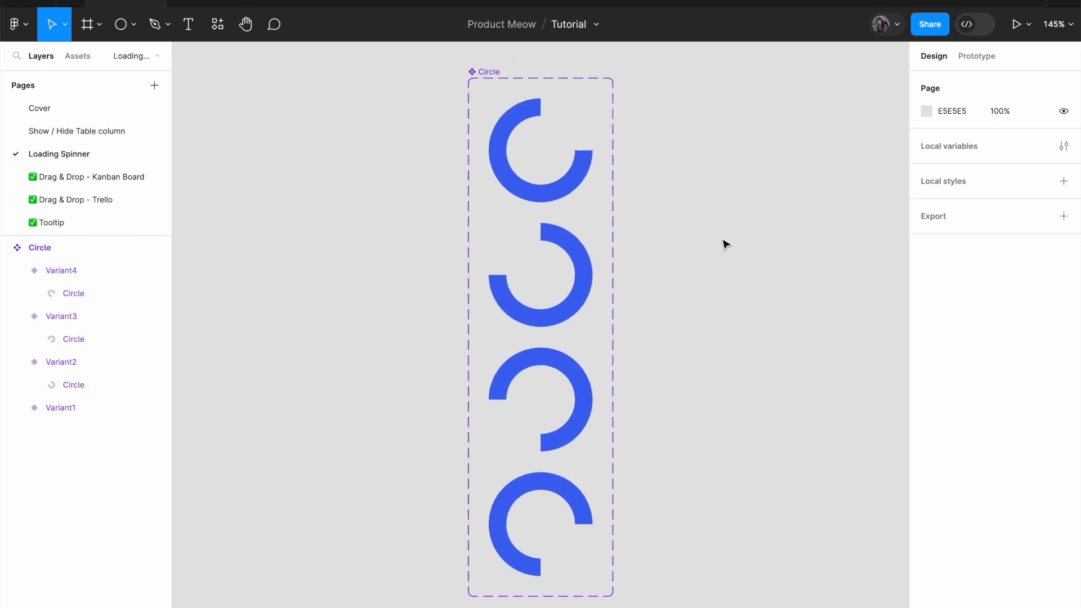
Add a prototype interaction from Variant1 that changes to Variant2, triggered After delay of 1 ms.
click(586, 189)
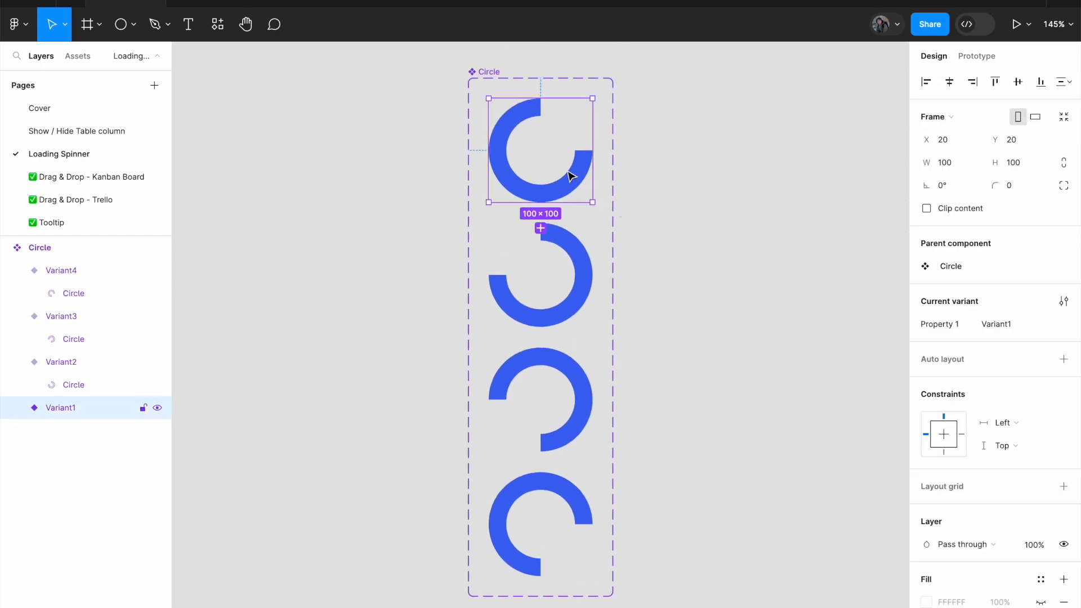
click(977, 62)
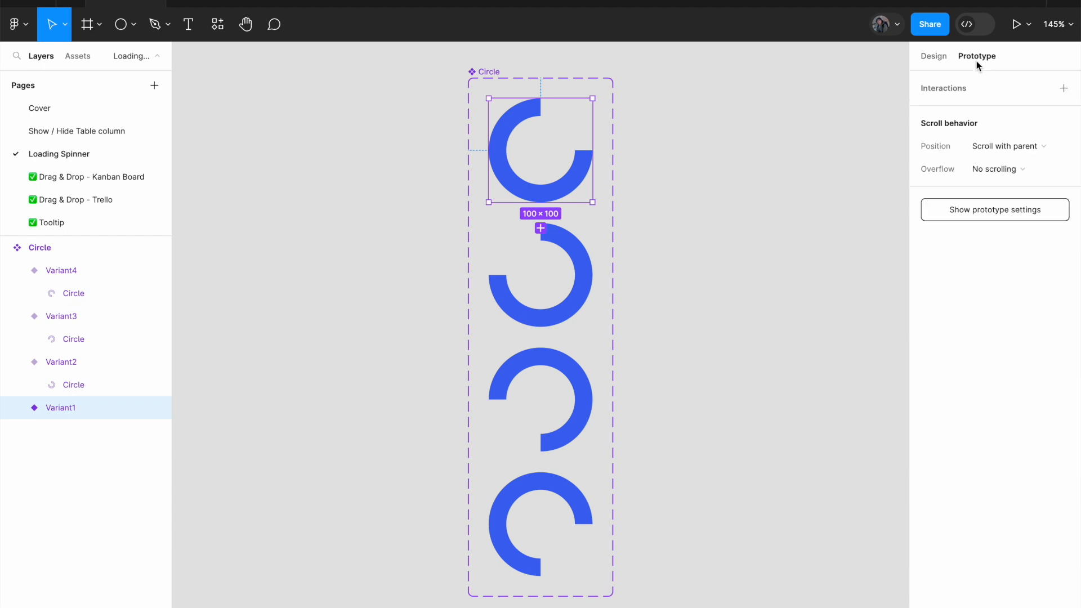
mouse_move(592, 151)
drag(592, 151, 585, 243)
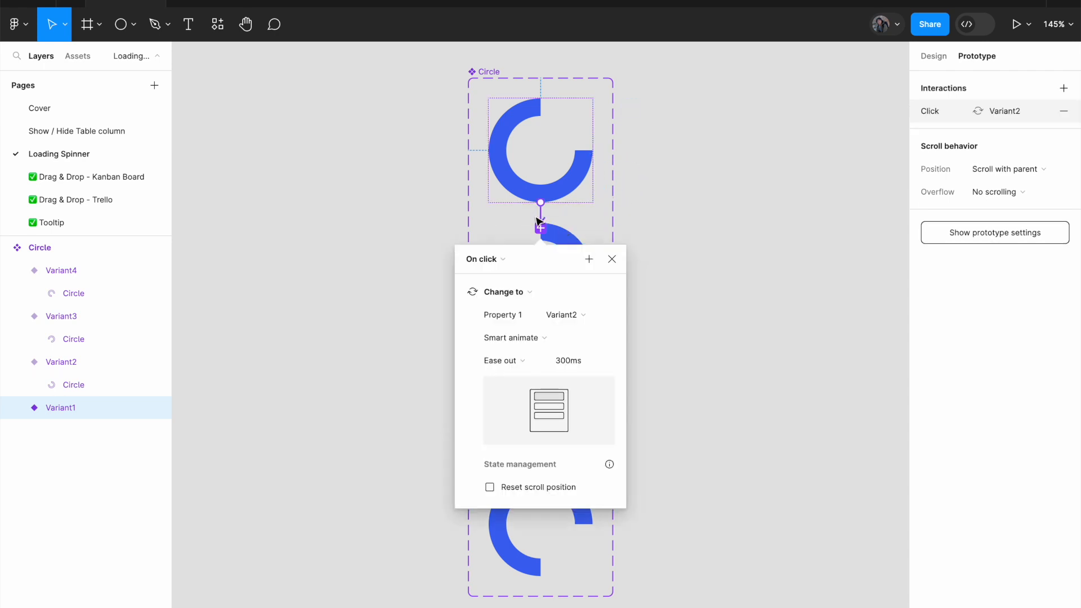
click(499, 262)
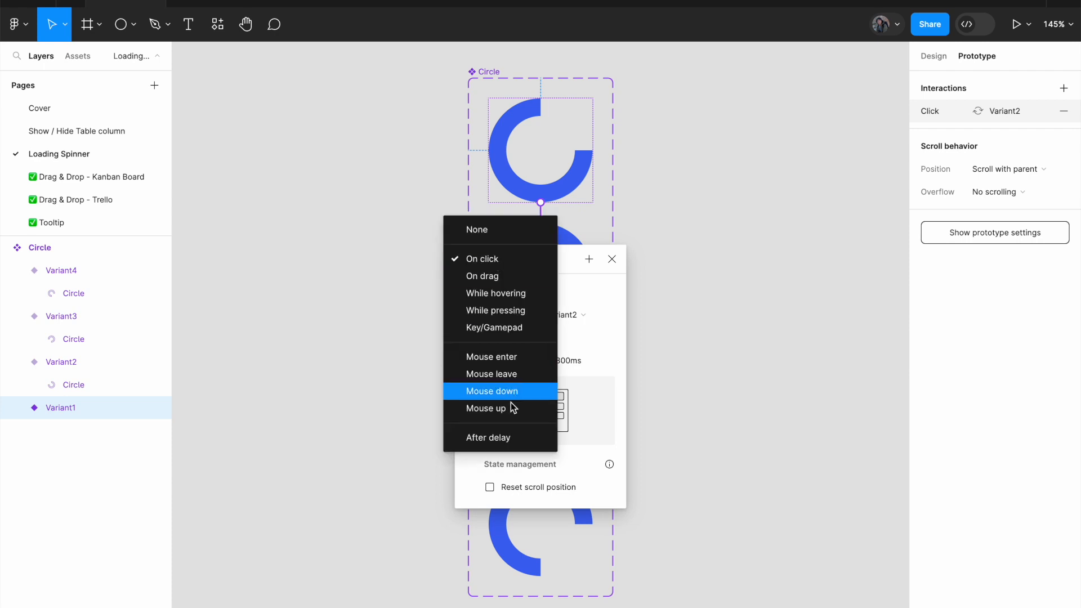
click(512, 438)
click(494, 288)
text(1ms)
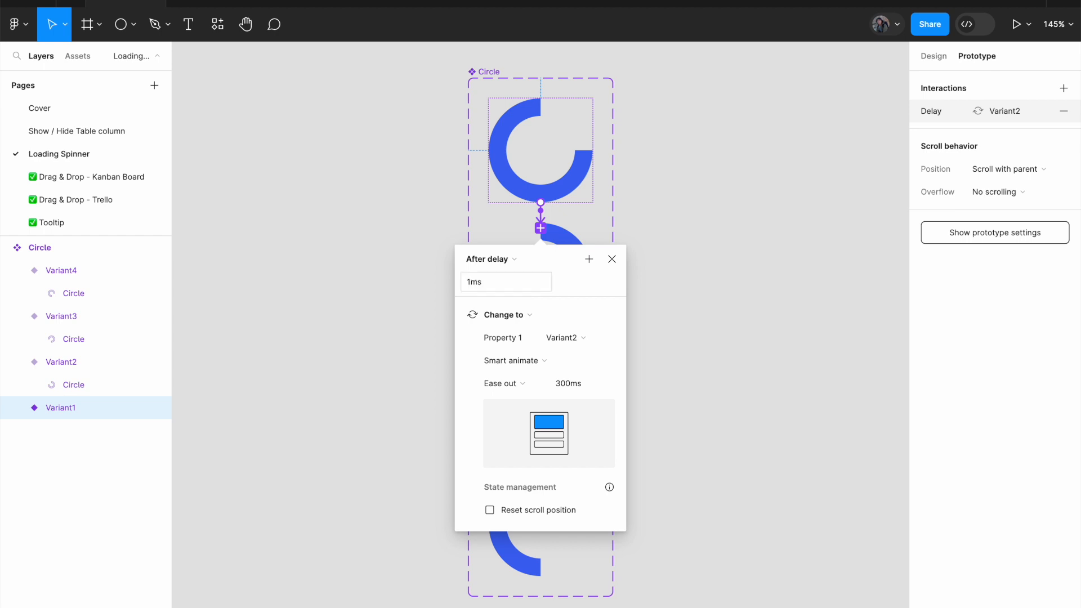
key(Return)
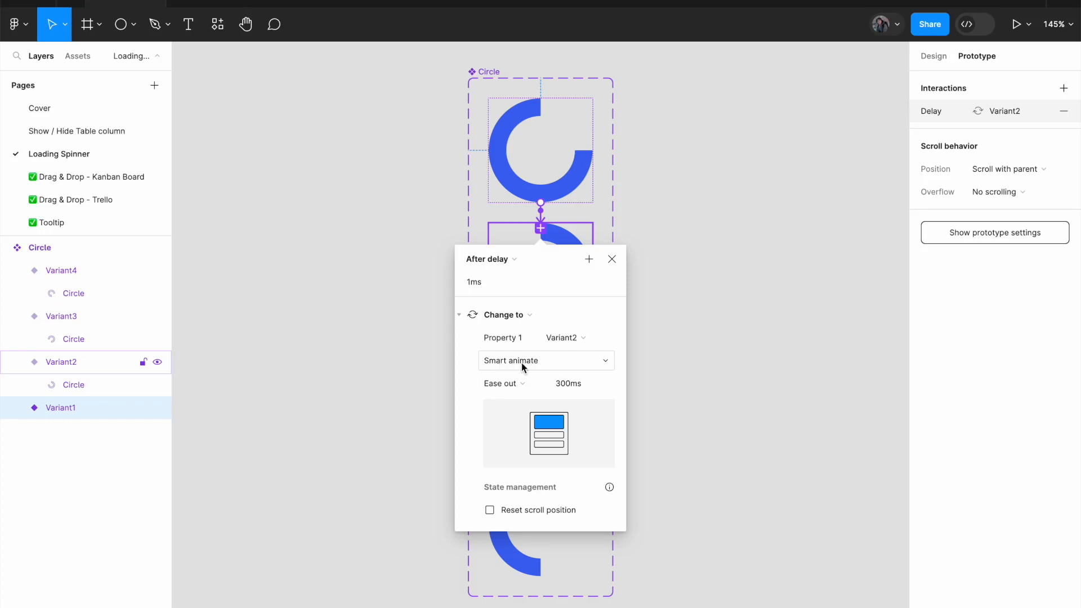
click(669, 353)
Add a prototype interaction from Variant2 that changes to Variant3, triggered After delay of 1 ms.
click(586, 295)
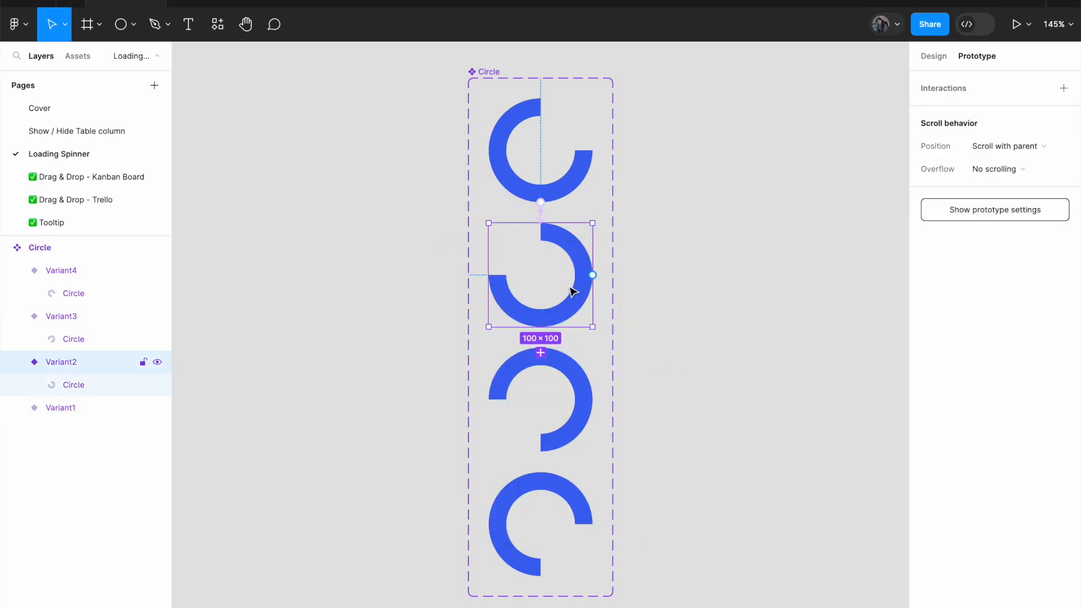
drag(593, 276, 592, 372)
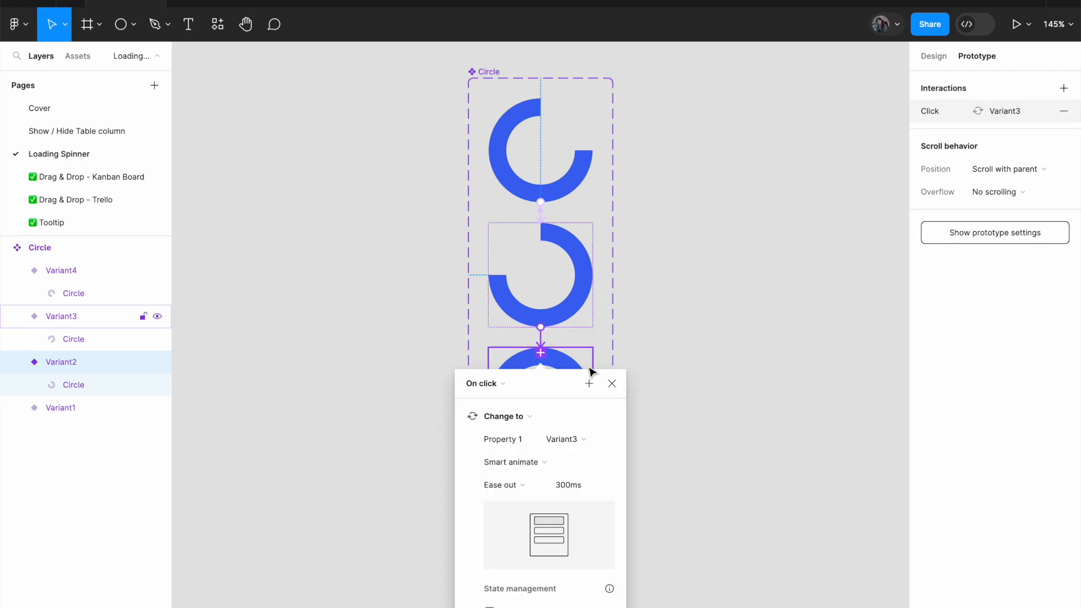
click(499, 381)
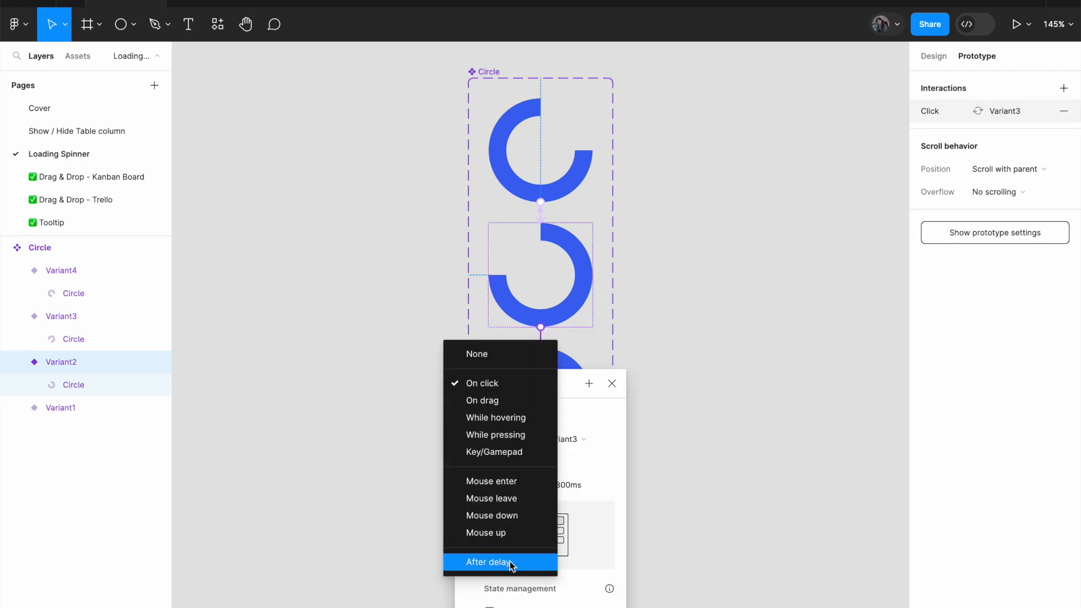
click(514, 563)
click(490, 406)
text(1)
key(Return)
scroll(556, 445, down, 2)
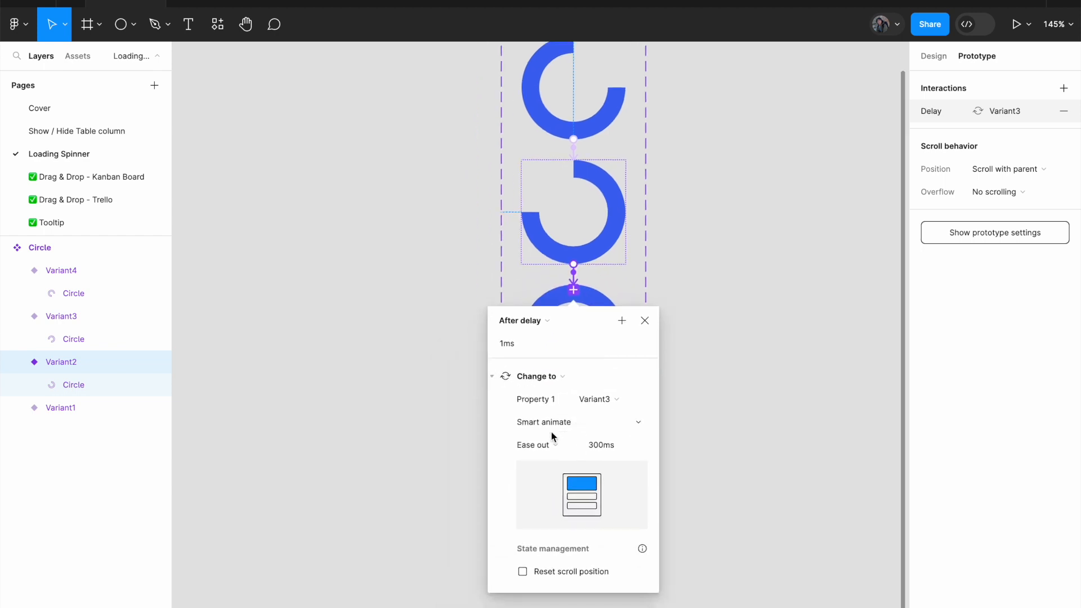
click(704, 417)
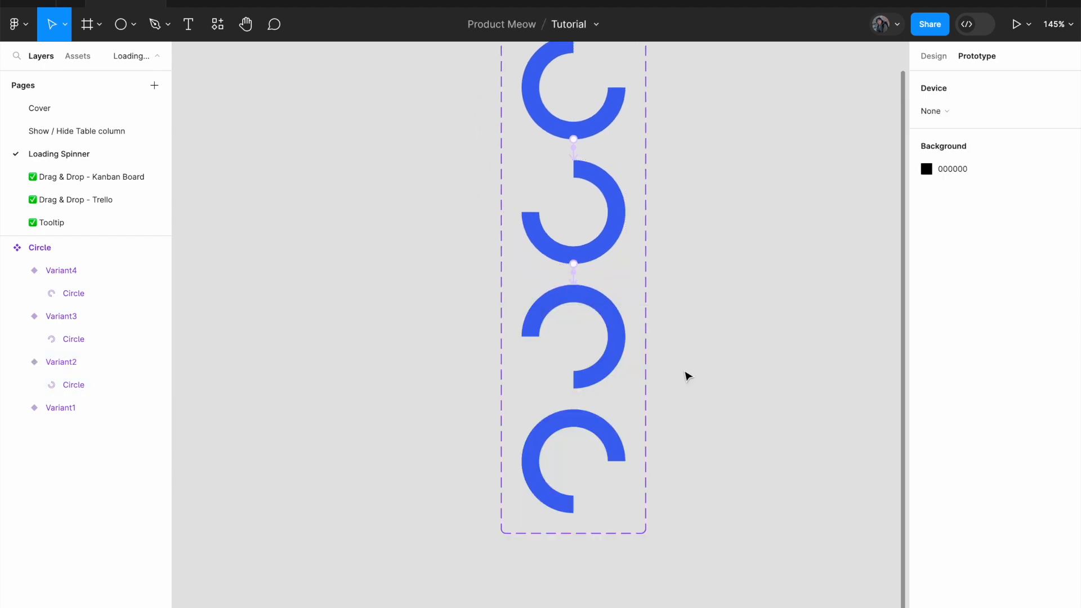
Add a prototype interaction from Variant3 that changes to Variant4, triggered After delay of 1 ms.
click(614, 338)
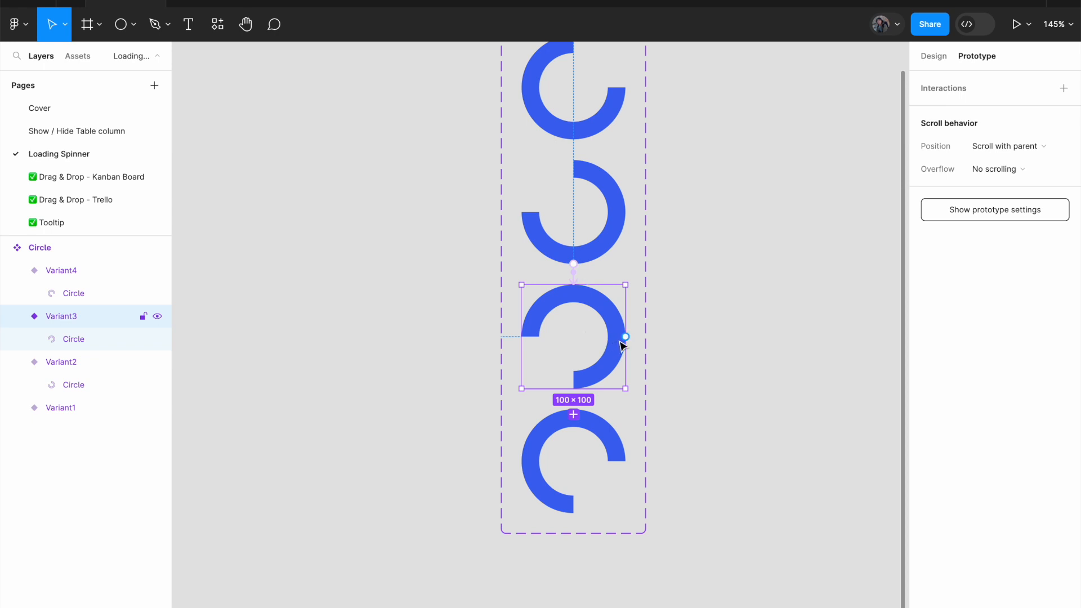
drag(625, 338, 618, 438)
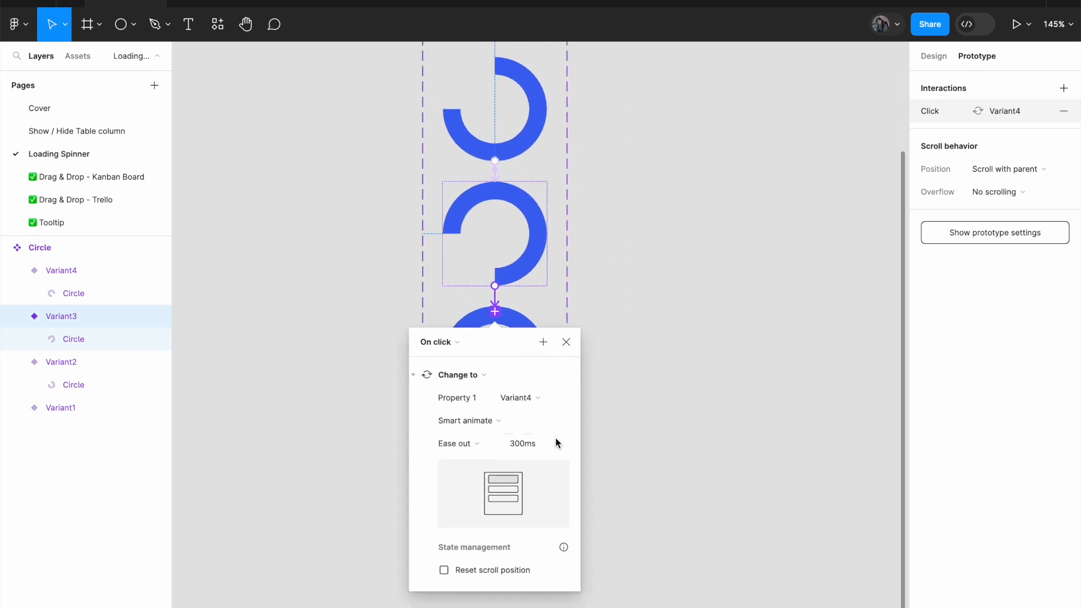
click(458, 346)
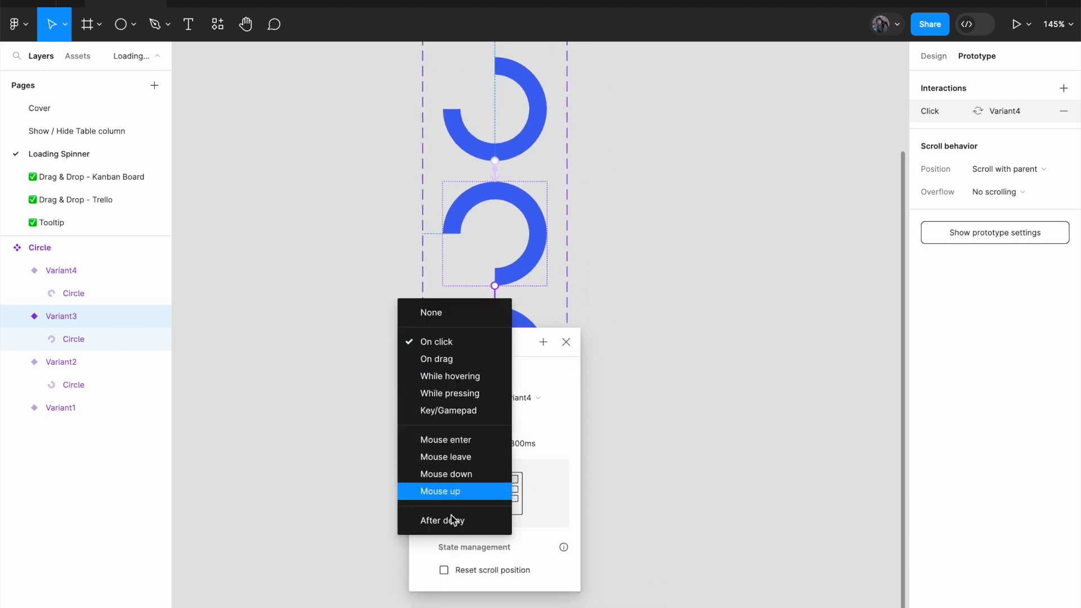
click(456, 521)
click(449, 366)
text(1)
key(Return)
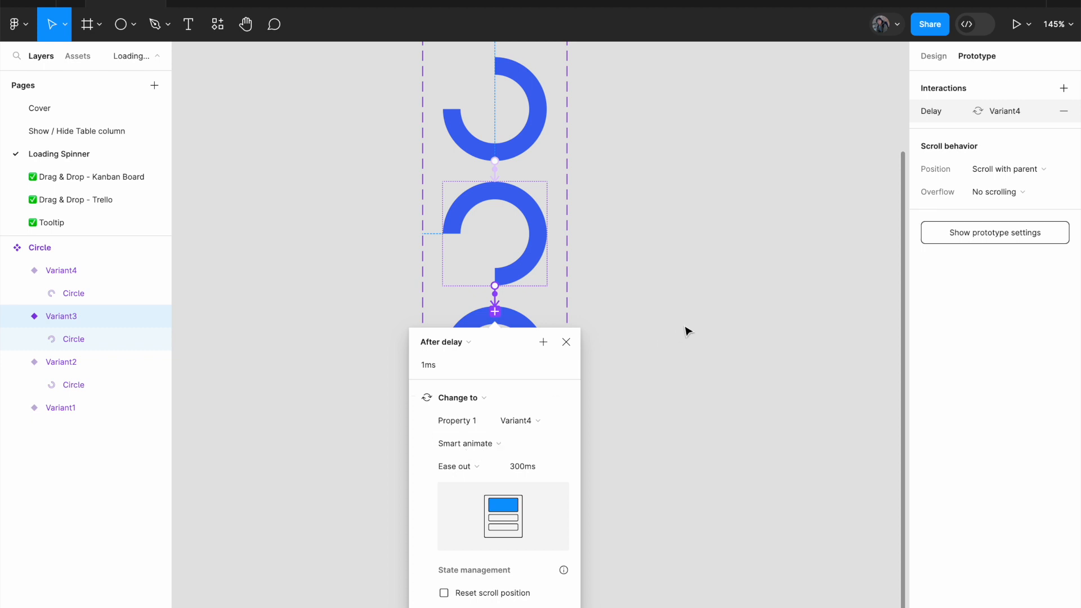
click(680, 333)
Close the loop with a prototype interaction from Variant4 back to Variant1, triggered After delay of 1 ms.
click(534, 346)
scroll(533, 352, up, 5)
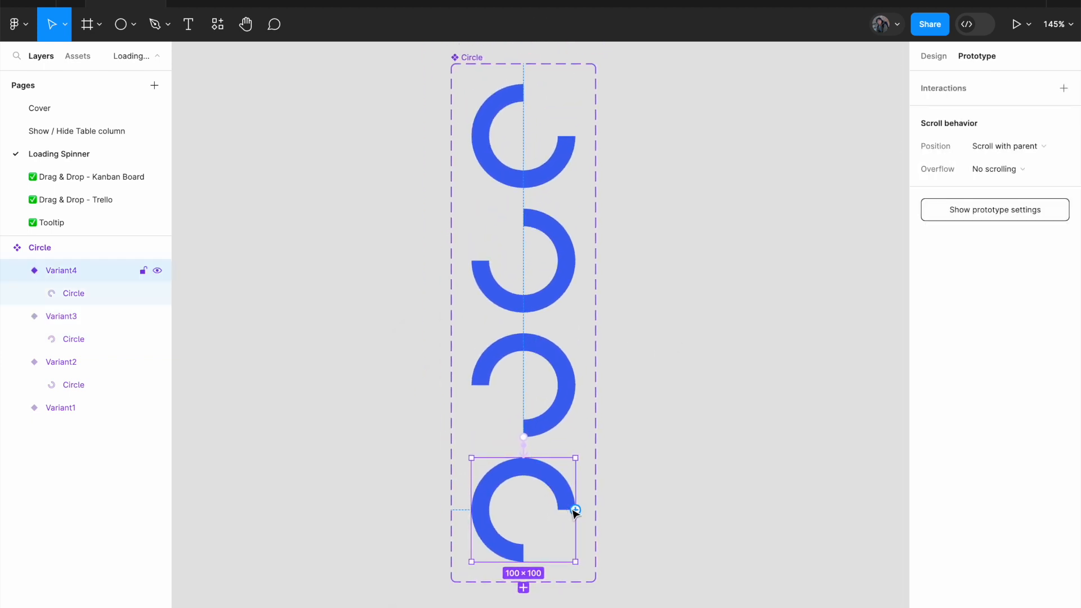
drag(576, 510, 545, 169)
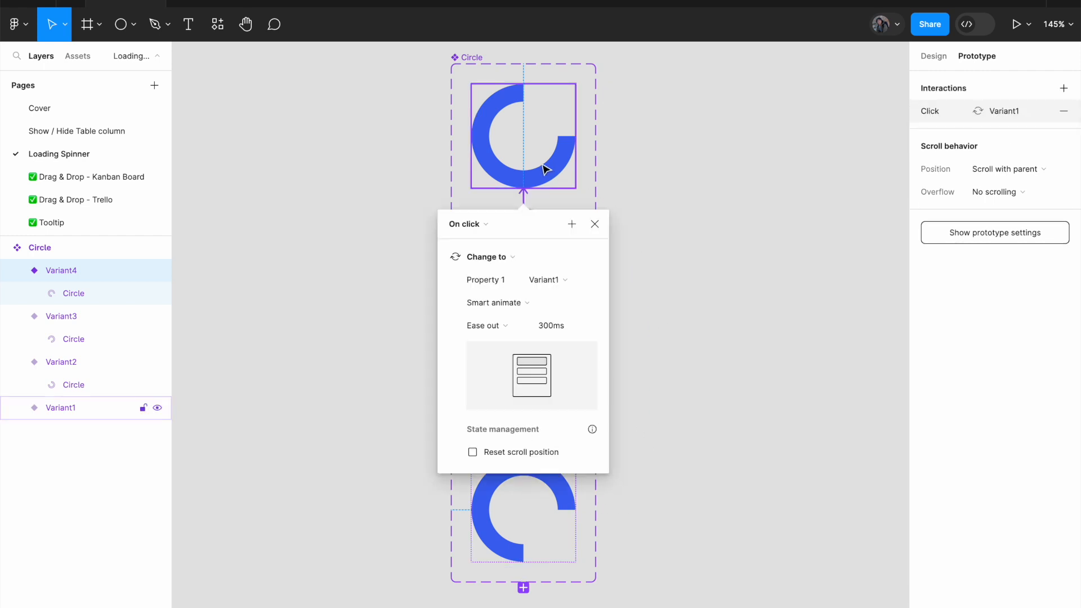
click(486, 228)
click(490, 403)
click(473, 247)
text(1)
key(Return)
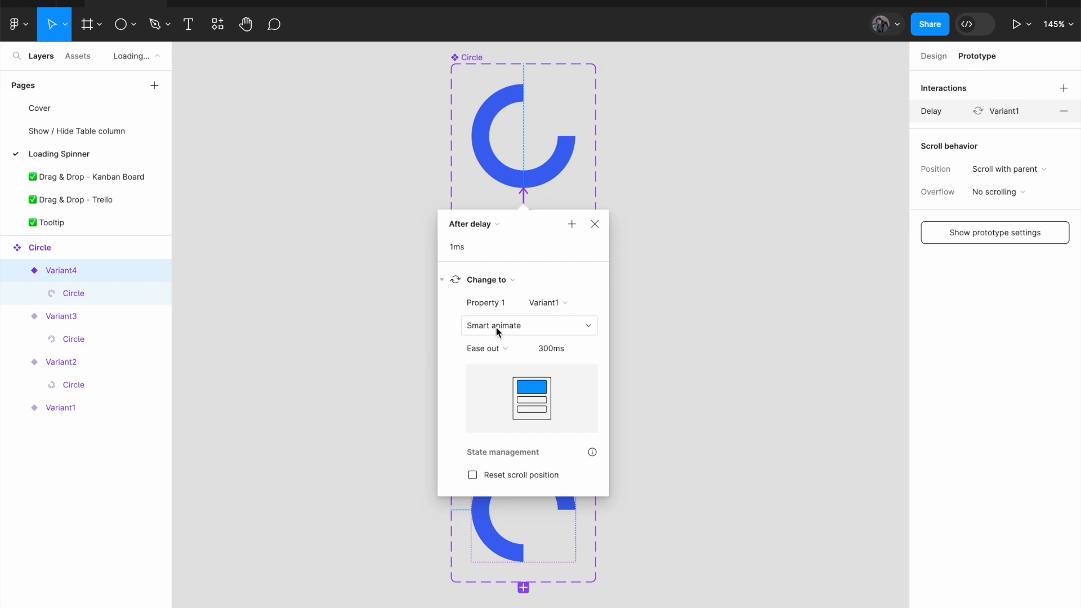
click(643, 338)
Search the assets for "circle" and place an instance of the Circle component on the empty canvas beside the component set.
scroll(647, 339, right, 2)
scroll(648, 339, up, 1)
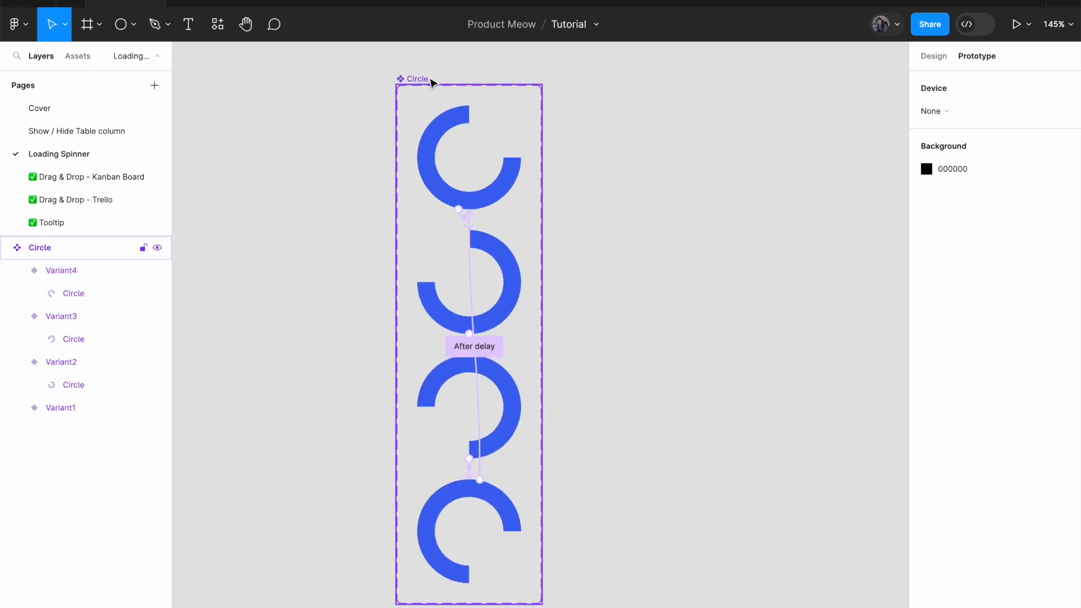
click(85, 58)
text(q)
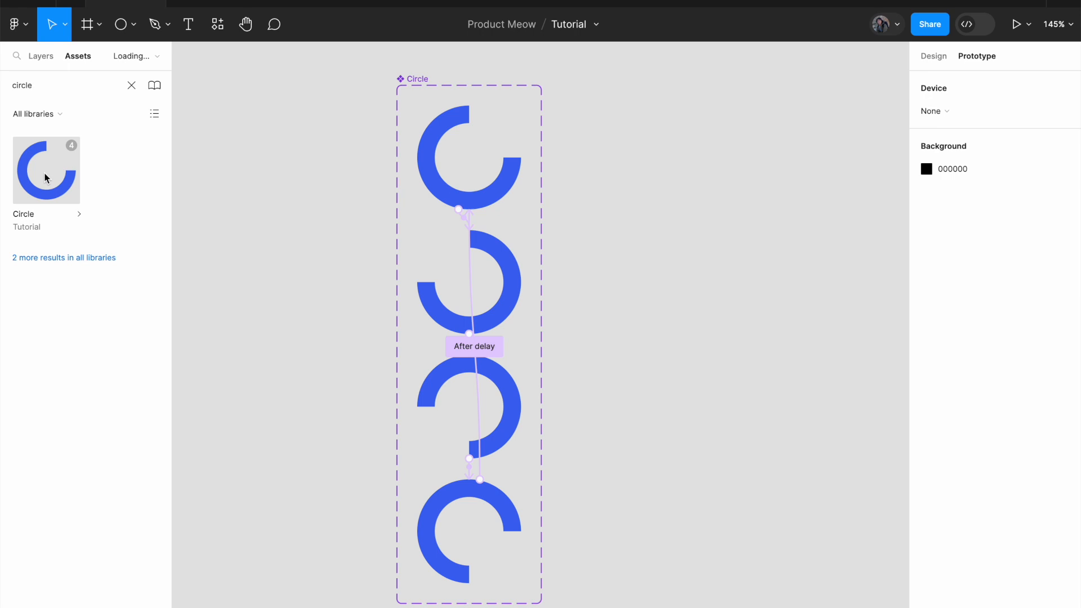
drag(49, 176, 739, 182)
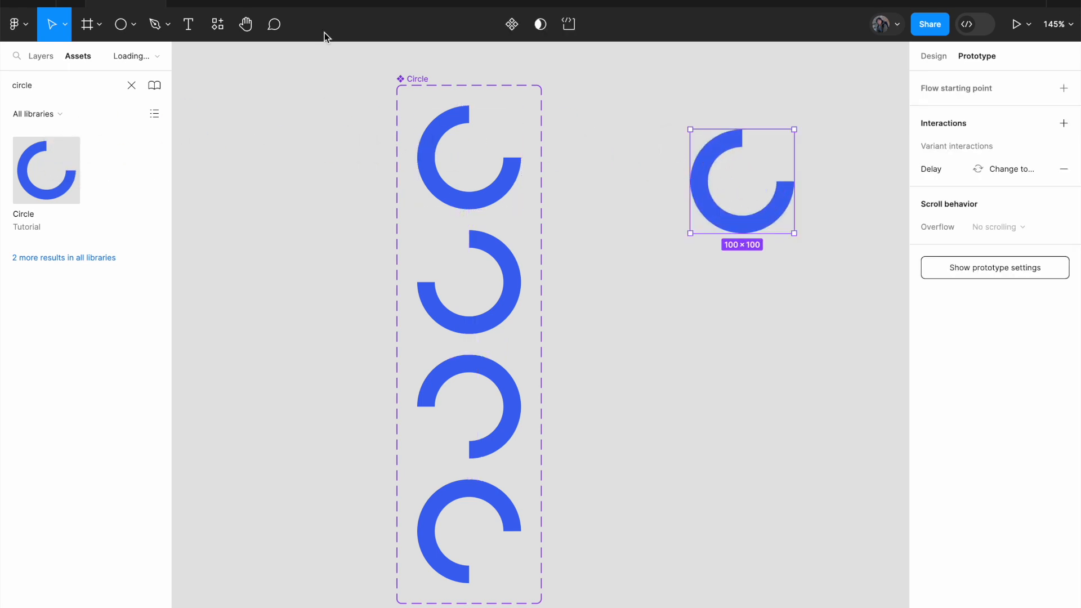
Draw a frame of about 264 × 203 around the Circle instance.
click(89, 26)
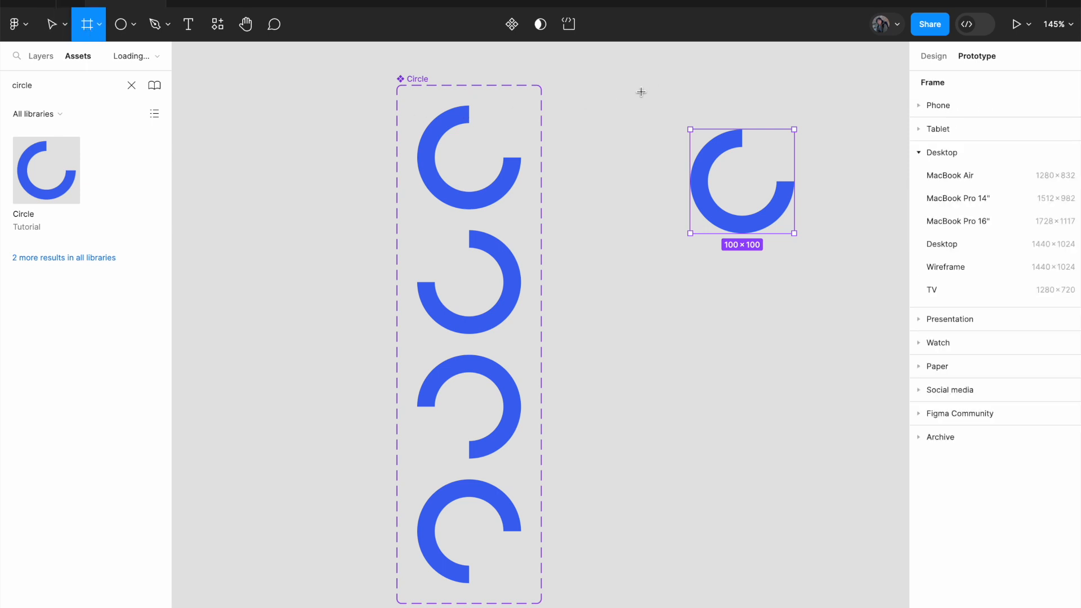
drag(608, 78, 881, 290)
scroll(823, 265, right, 1)
scroll(823, 265, right, 3)
scroll(823, 266, up, 2)
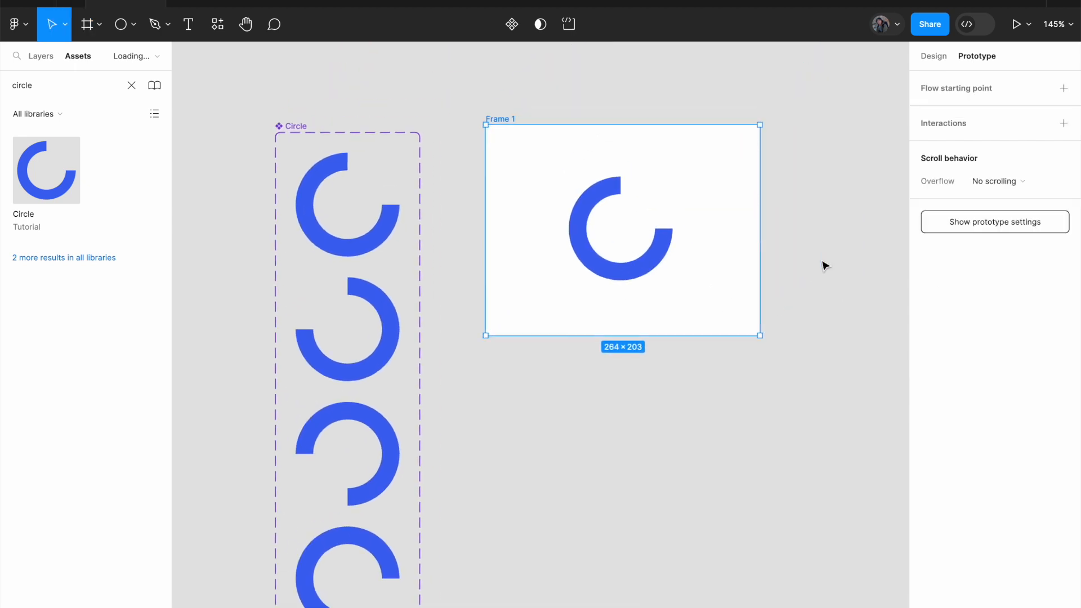
Add a flow starting point to the frame holding the Circle instance and nudge the frame slightly.
double_click(508, 119)
click(953, 89)
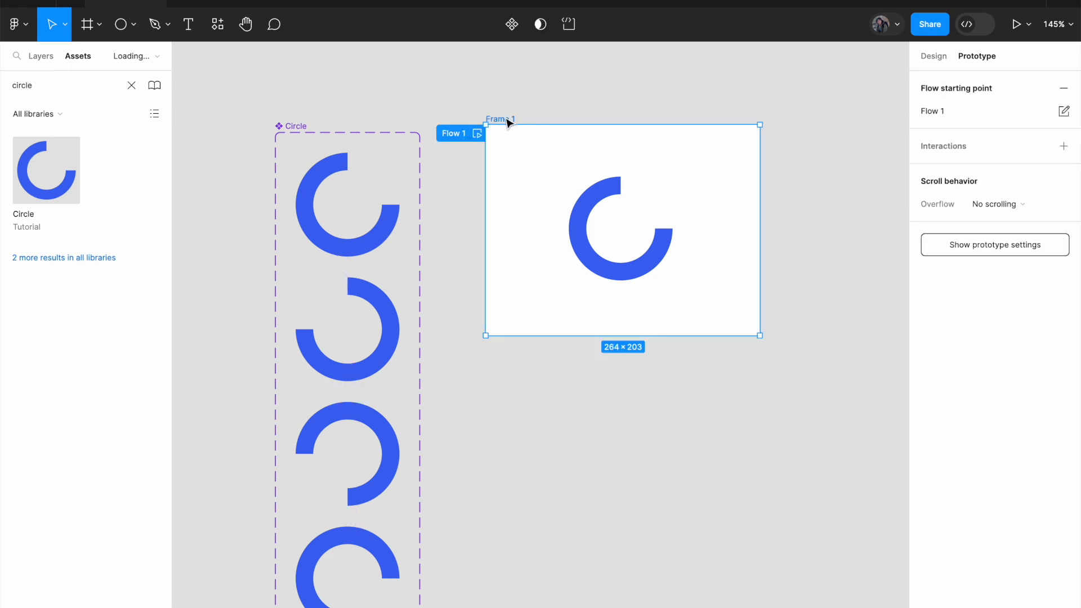
drag(508, 121, 514, 122)
Preview the Flow 1 prototype and open it in its own tab at an enlarged display scale.
click(483, 137)
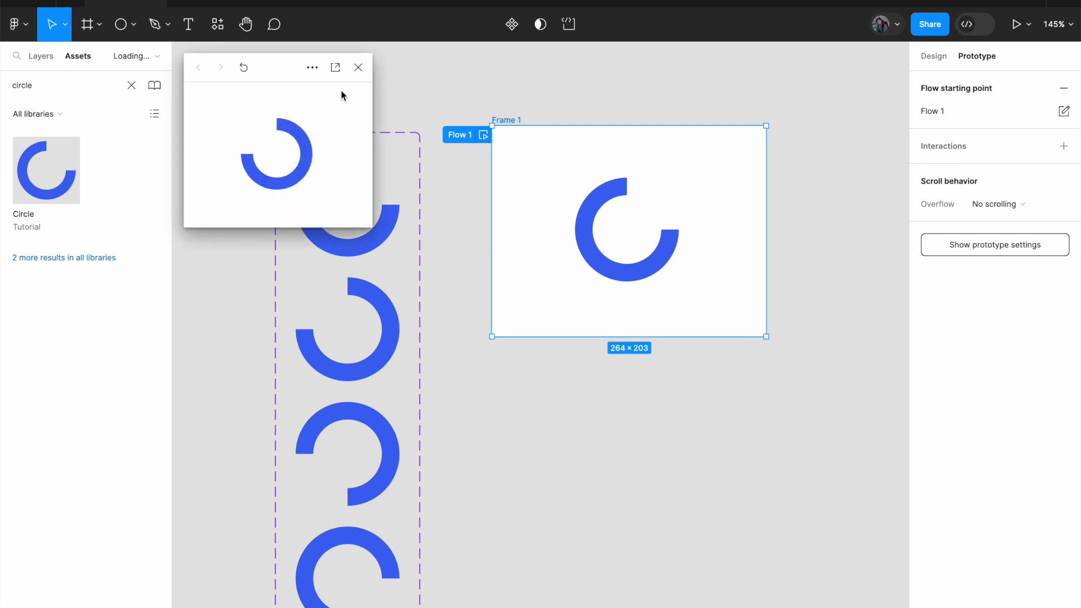
click(335, 68)
click(1013, 25)
click(982, 111)
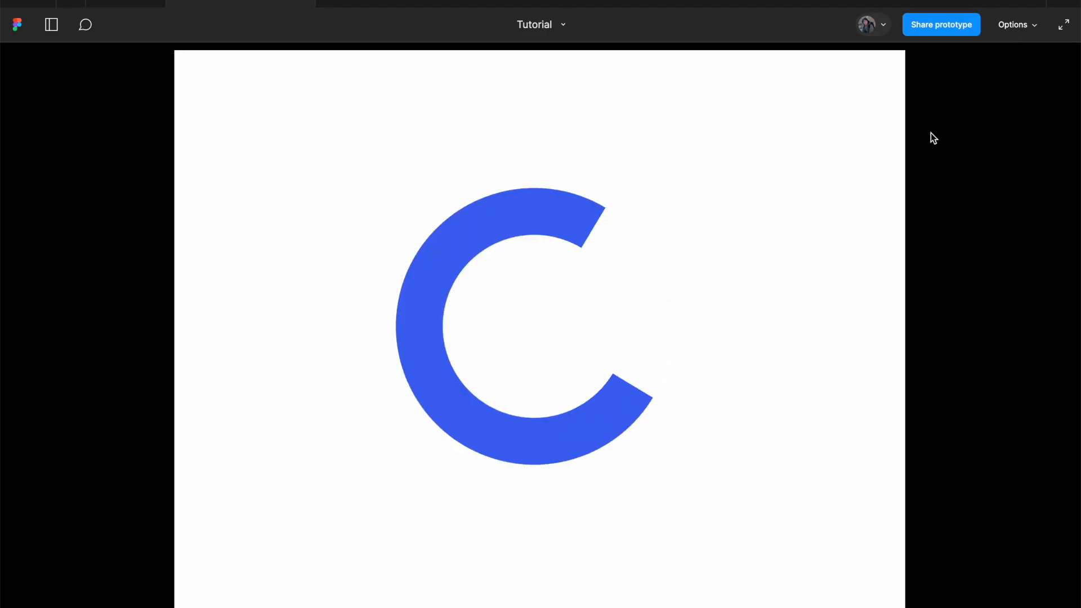